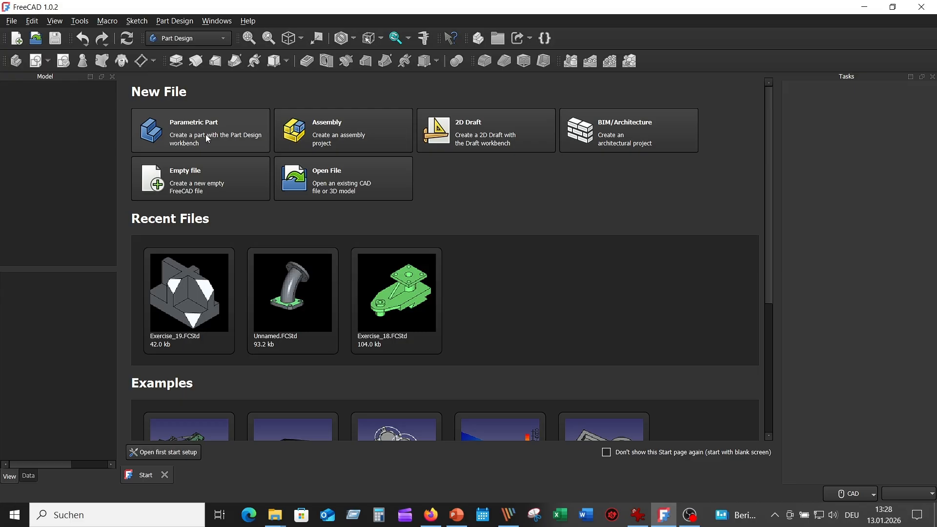
Step: Create a new parametric part and start a sketch on the YZ-plane
click(199, 136)
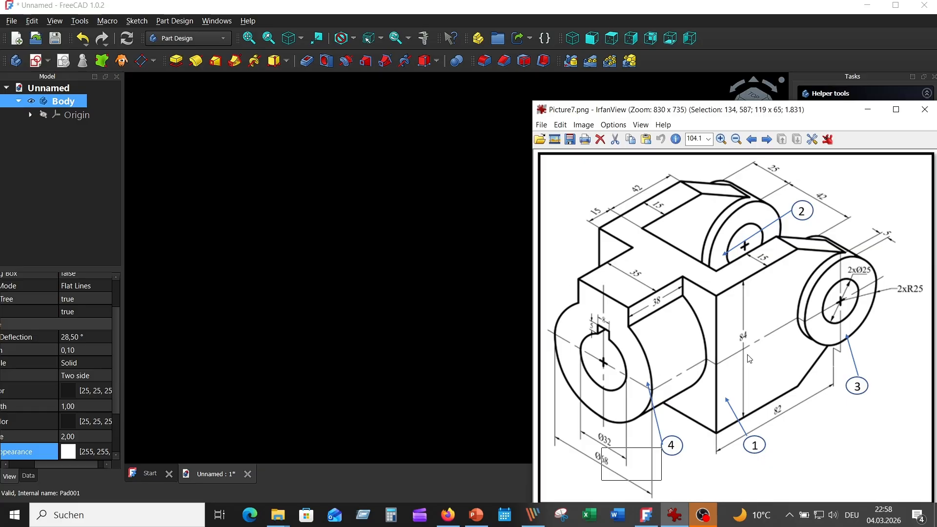
click(846, 456)
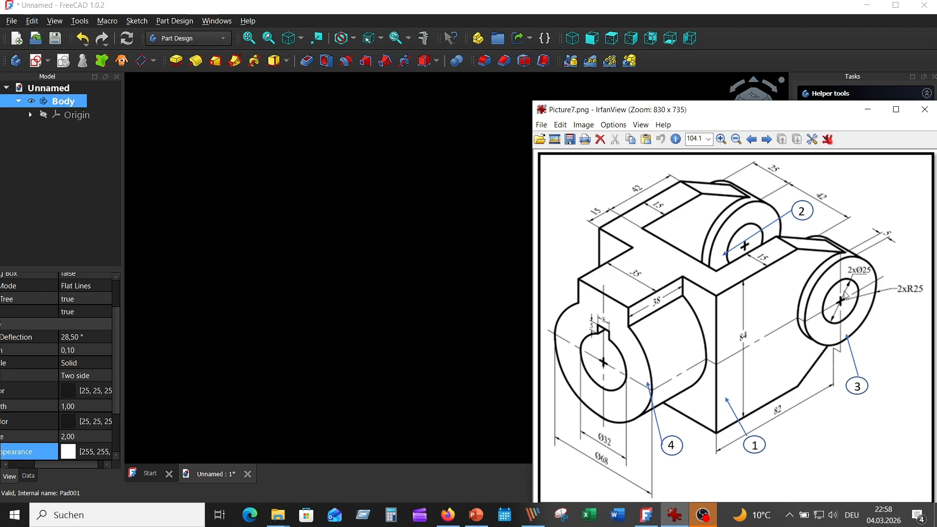
click(406, 247)
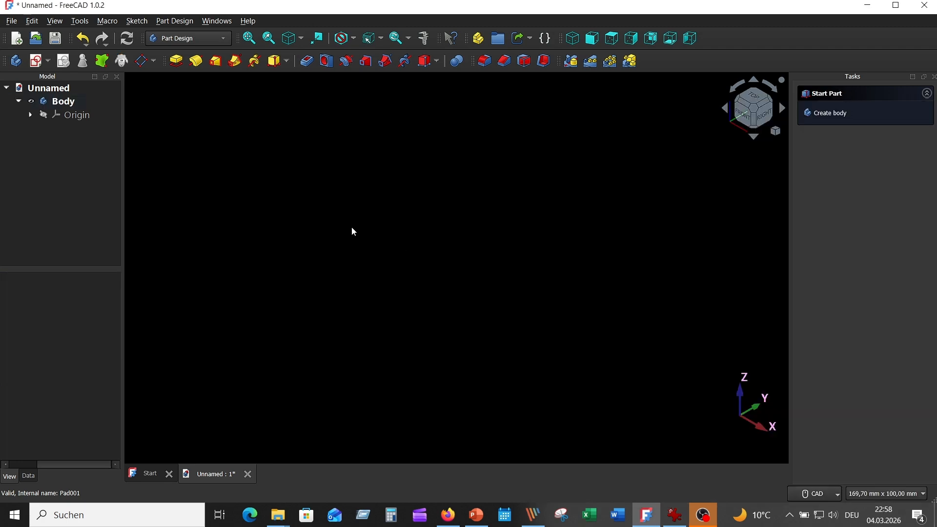
click(38, 63)
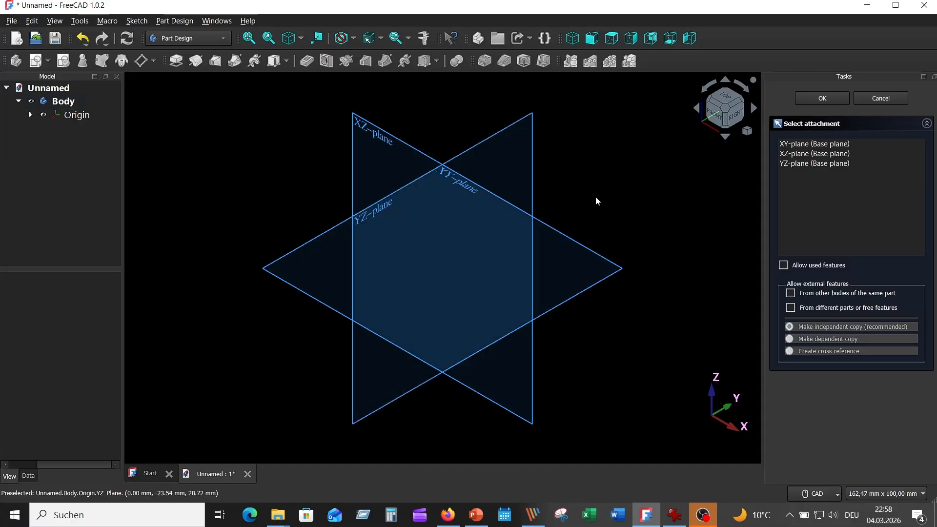
middle_drag(595, 200, 360, 181)
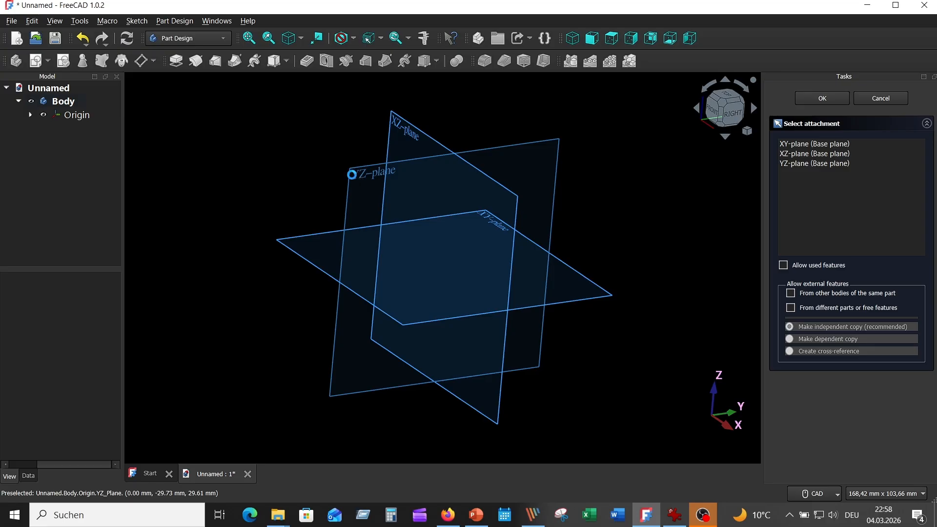
click(353, 179)
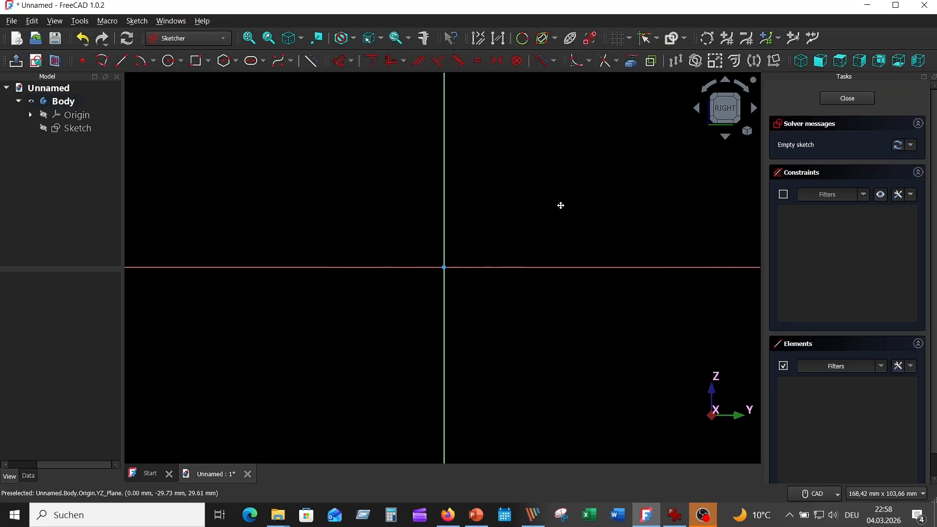
middle_drag(560, 204, 500, 209)
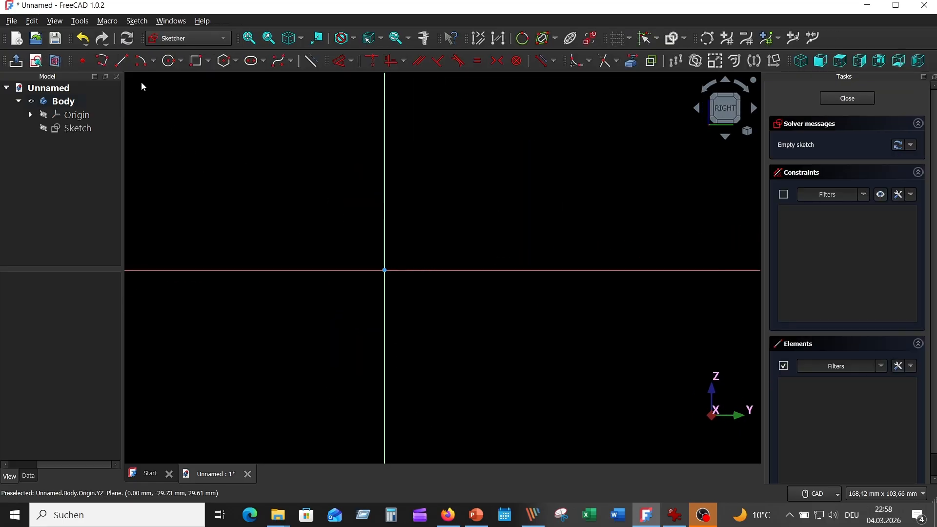
Step: Sketch connected lines for a vertical edge on the vertical axis, centred on the origin, plus the upper, sloping and far vertical edges, about 84 mm wide
click(102, 60)
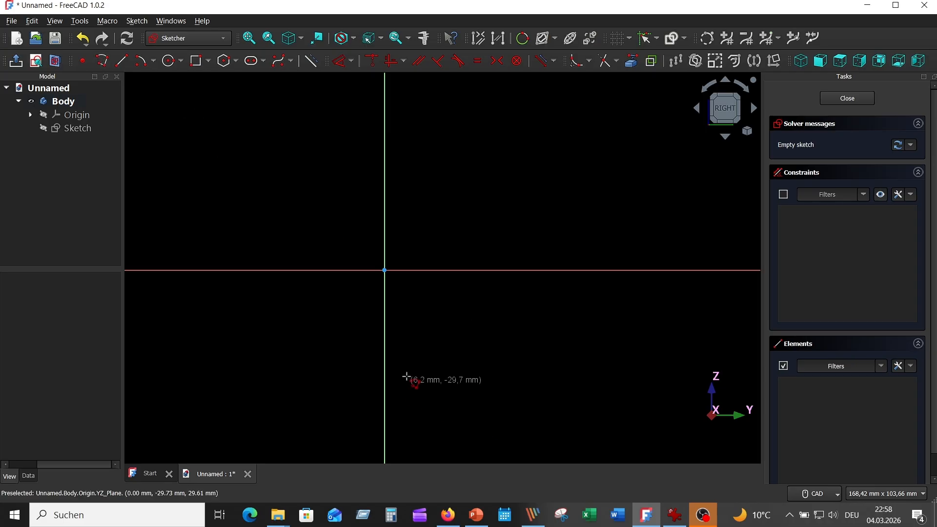
click(385, 365)
click(385, 146)
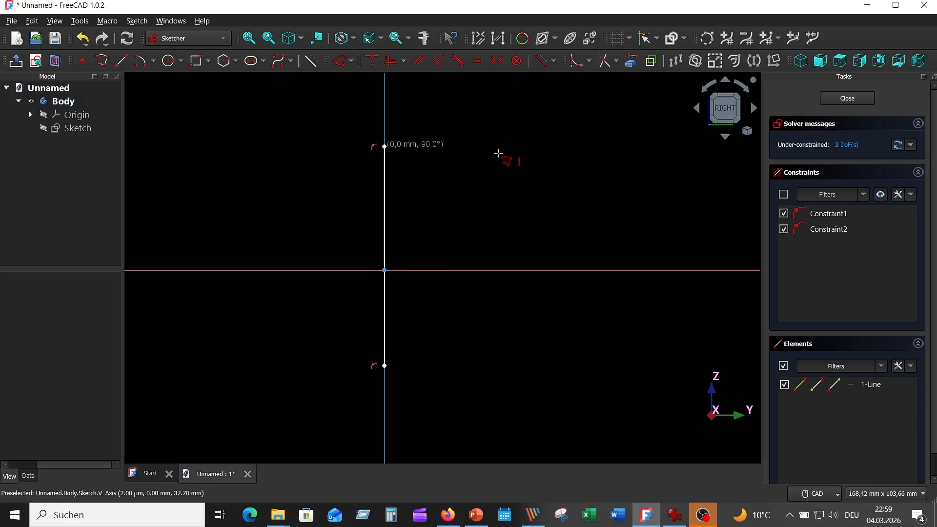
click(614, 146)
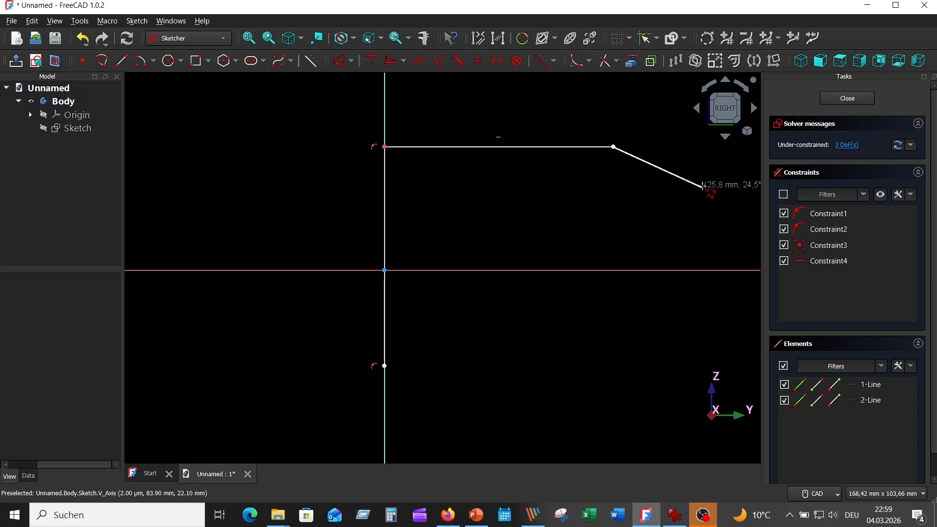
click(701, 187)
click(701, 337)
right_click(700, 336)
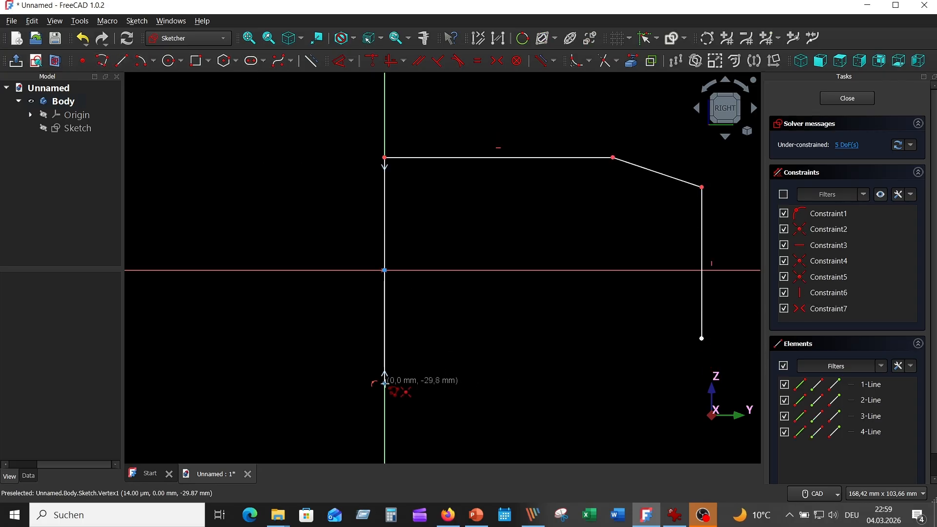
Step: Close the profile with a horizontal lower edge from the axis and a sloping line up to the far vertical edge
click(385, 382)
click(609, 381)
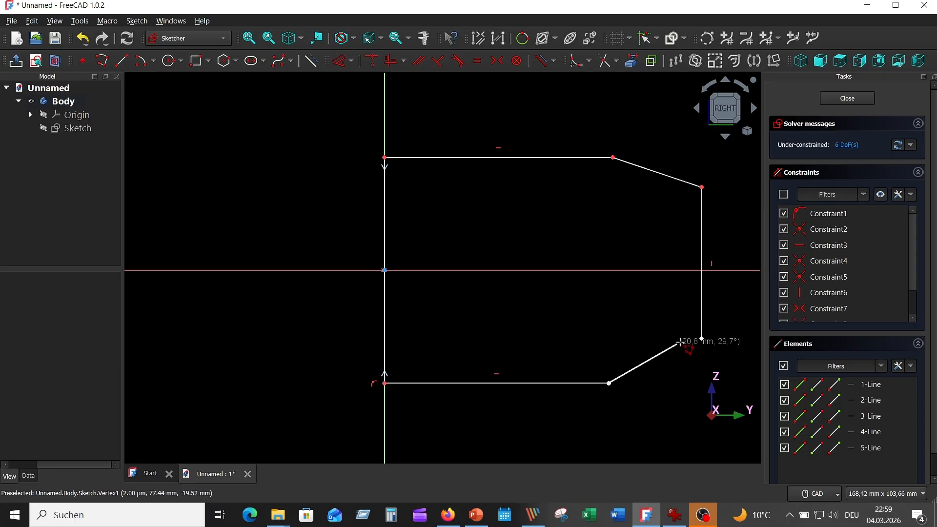
click(701, 338)
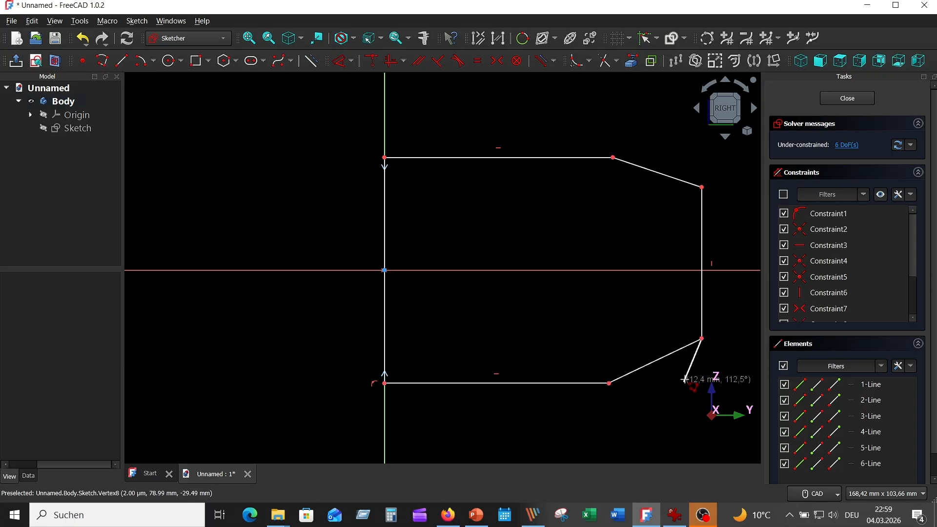
right_click(681, 390)
right_click(360, 360)
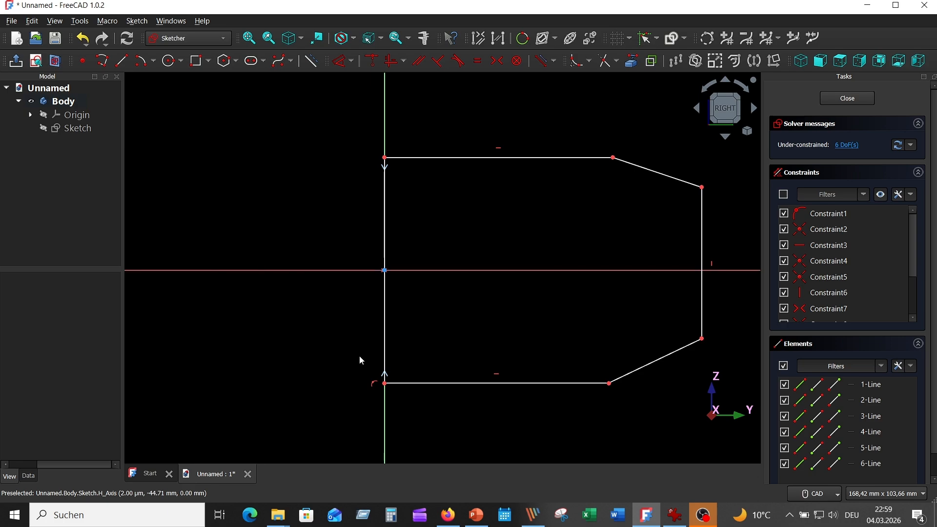
Step: Make the two shoulder corners and the far vertical edge's two endpoints symmetric about the horizontal axis
click(609, 383)
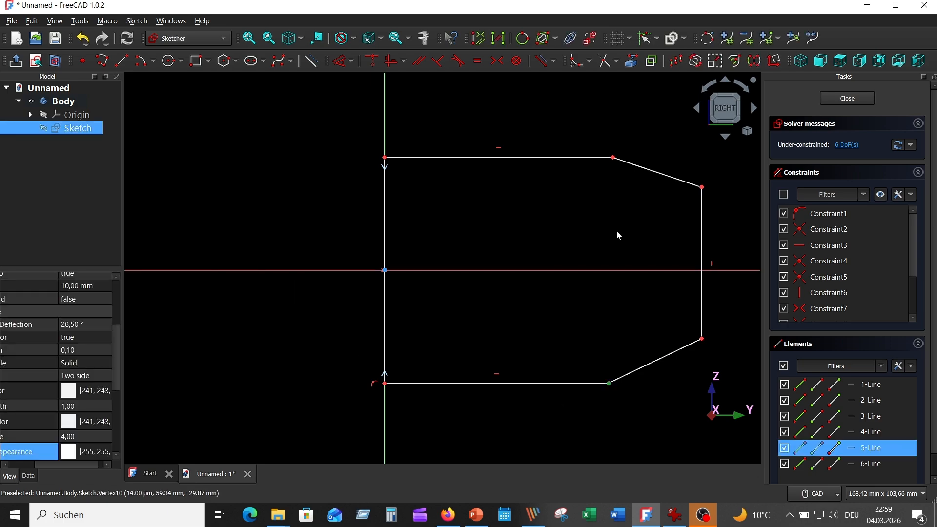
click(613, 158)
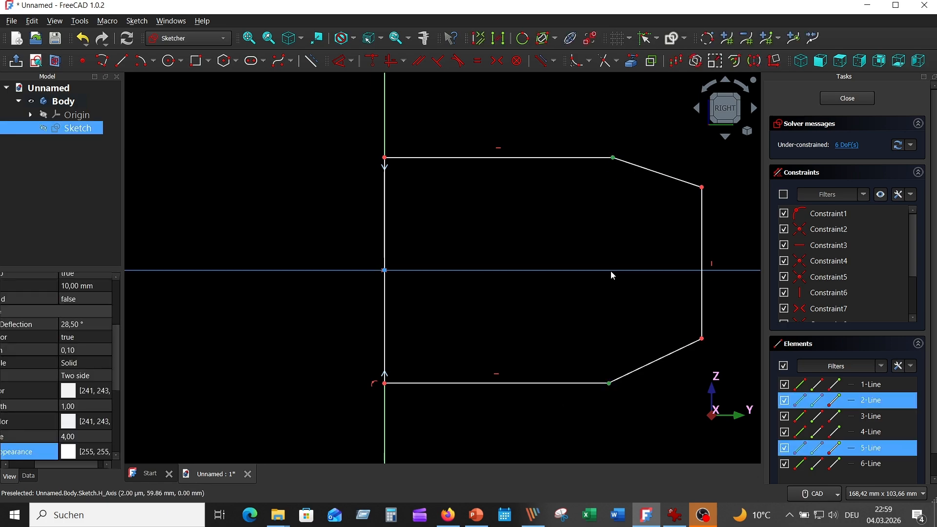
click(497, 61)
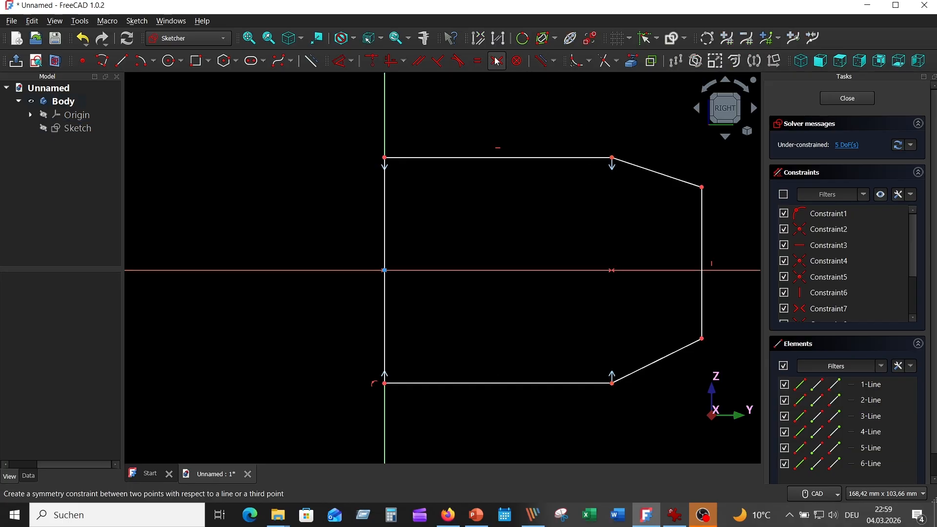
click(702, 187)
click(702, 338)
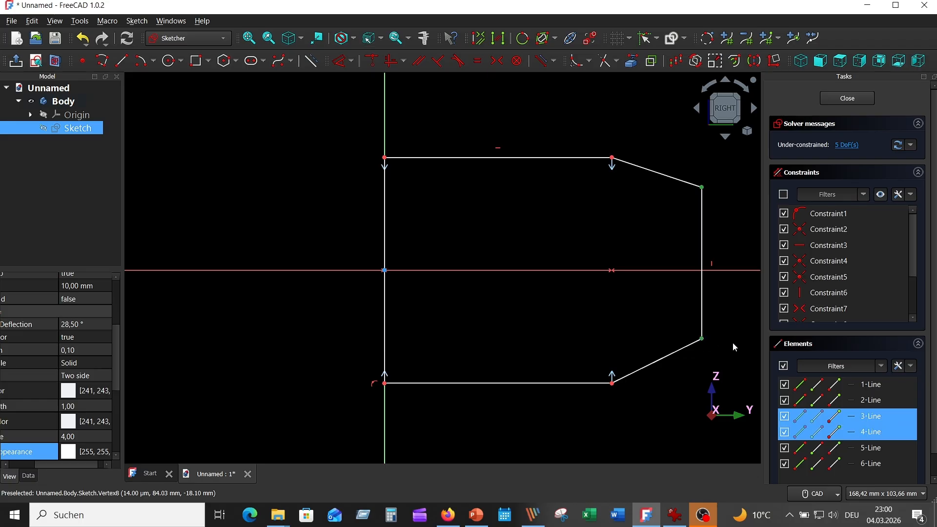
click(497, 61)
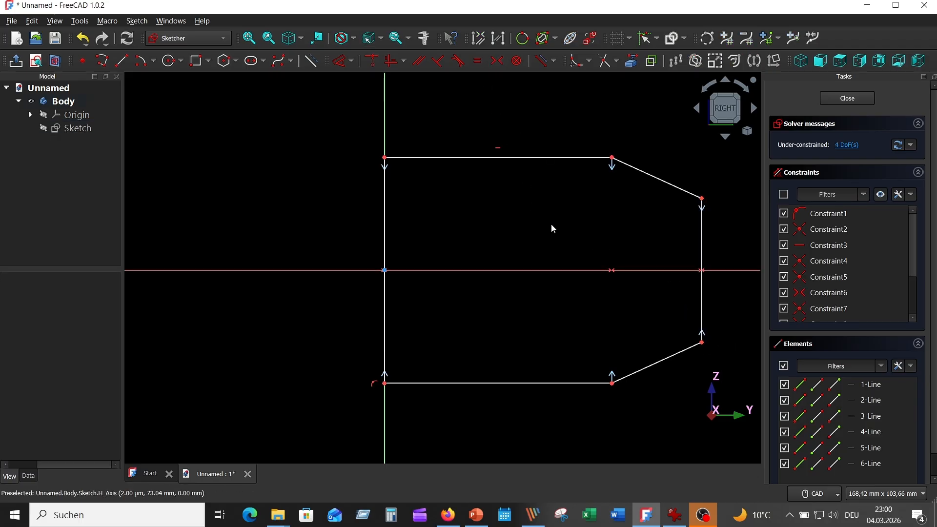
Step: Constrain the length of the profile's vertical edge on the axis to 84 mm
click(674, 515)
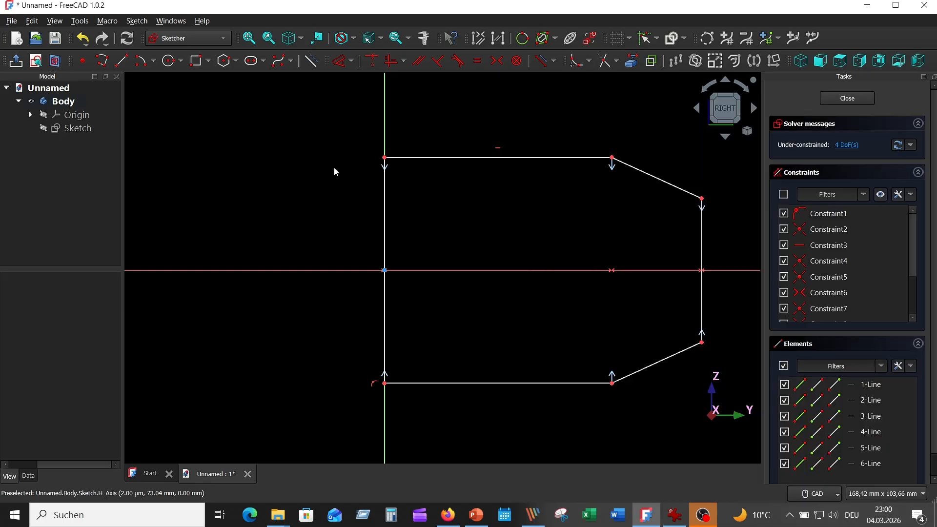
click(336, 172)
click(341, 61)
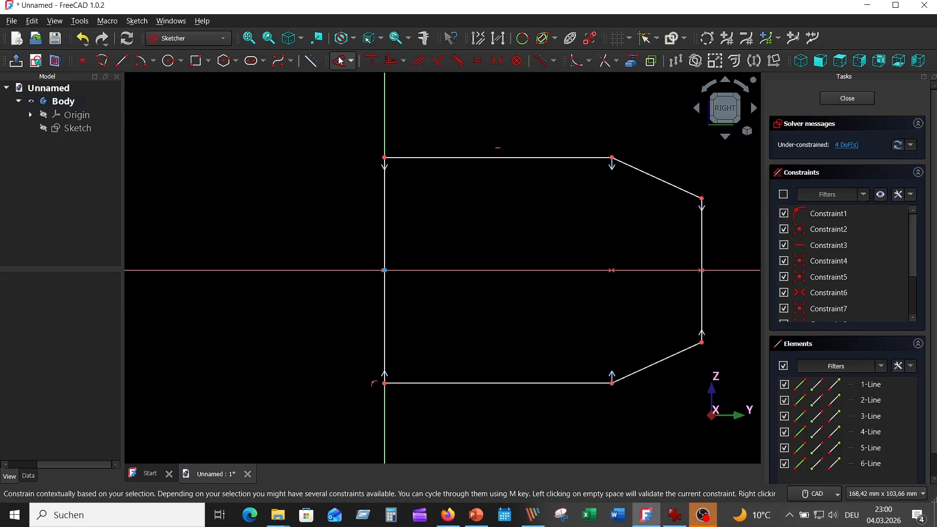
click(380, 216)
click(345, 224)
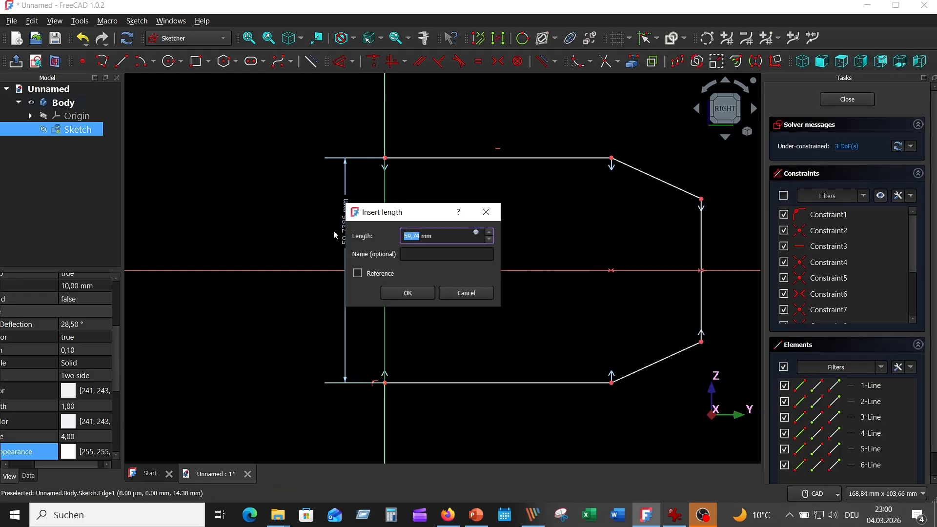
text(84)
key(Return)
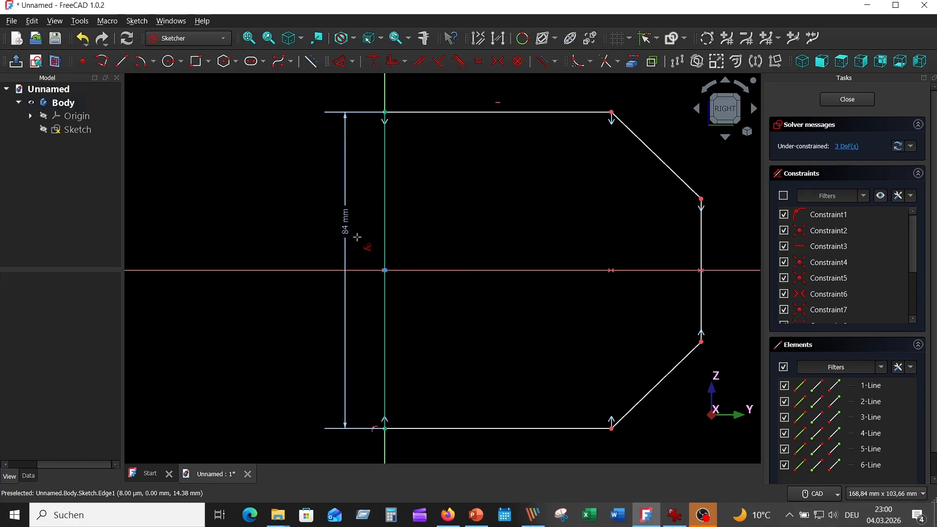
Step: Constrain the distance between the profile's two vertical edges to 82 mm
click(701, 312)
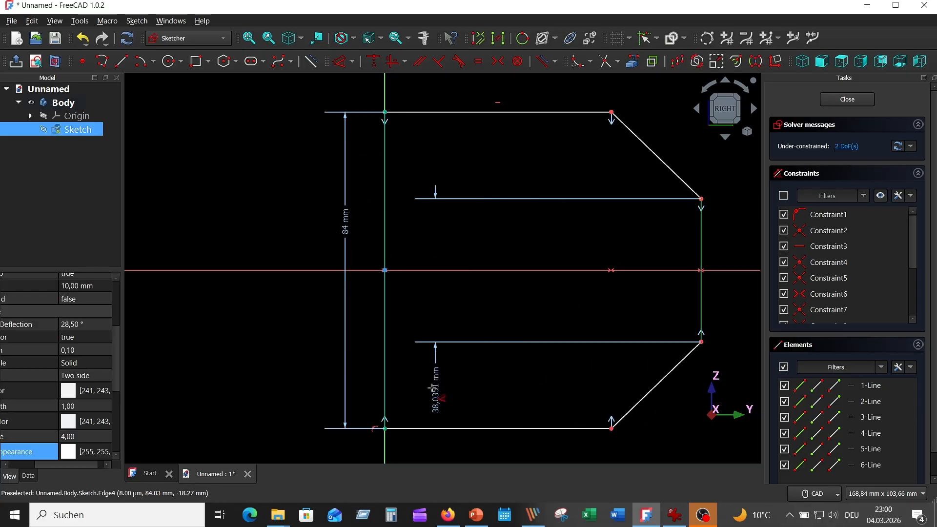
click(385, 381)
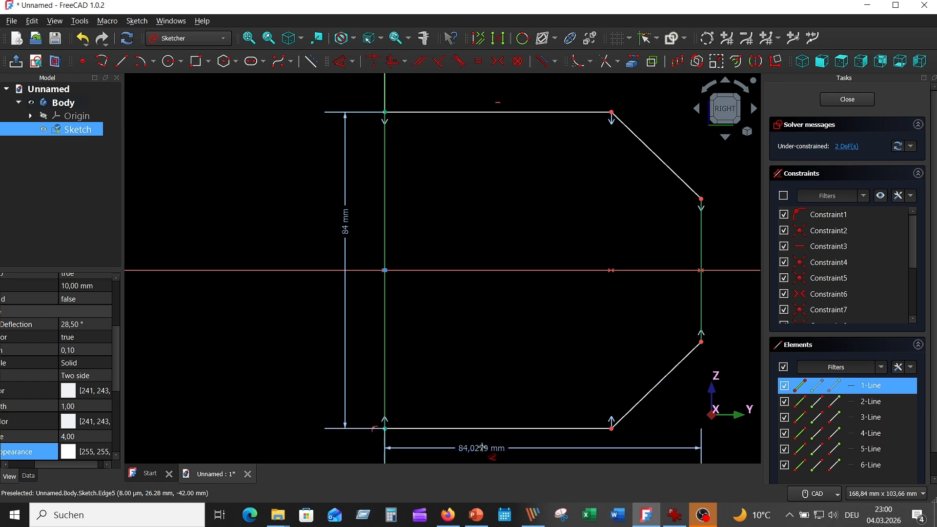
click(502, 450)
text(82)
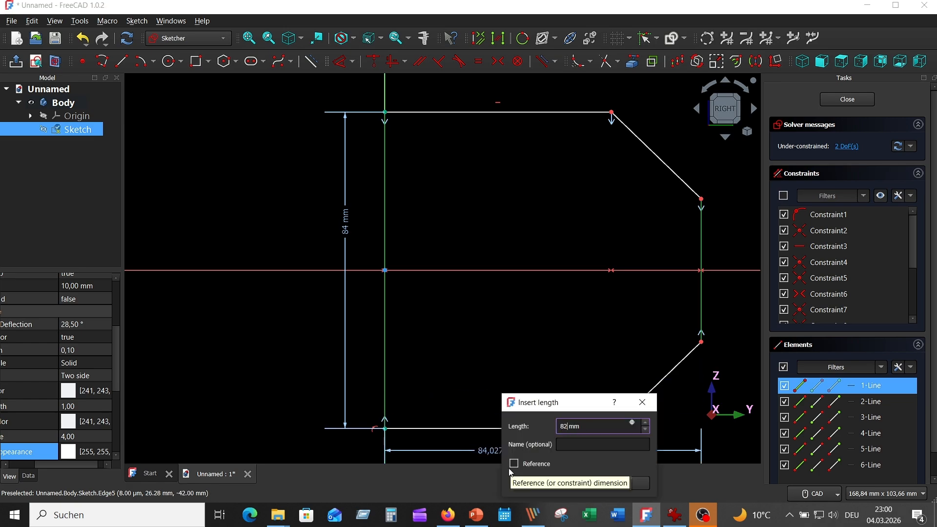
key(Return)
Step: Constrain the length of the short vertical edge farthest from the axis to 50 mm
mouse_move(498, 350)
middle_down()
mouse_move(460, 295)
mouse_move(445, 306)
middle_up()
click(645, 206)
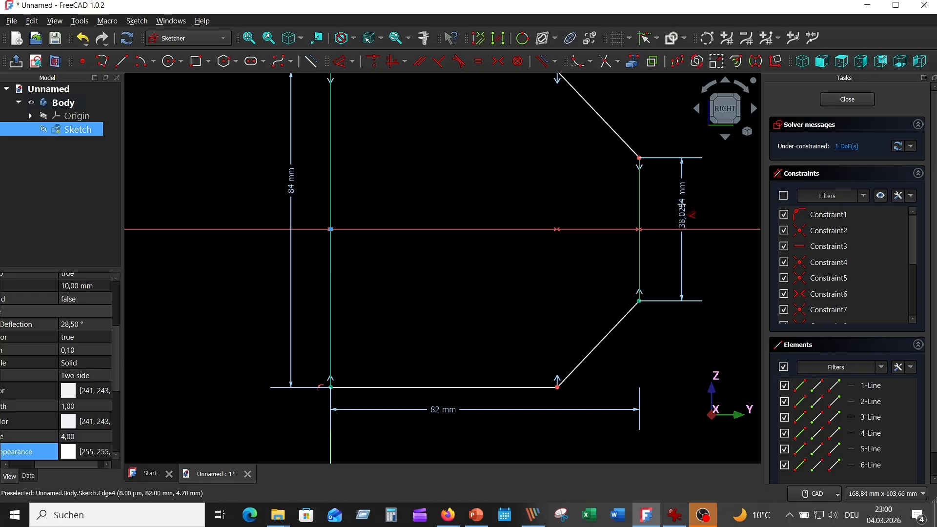
click(682, 204)
text(50)
key(Return)
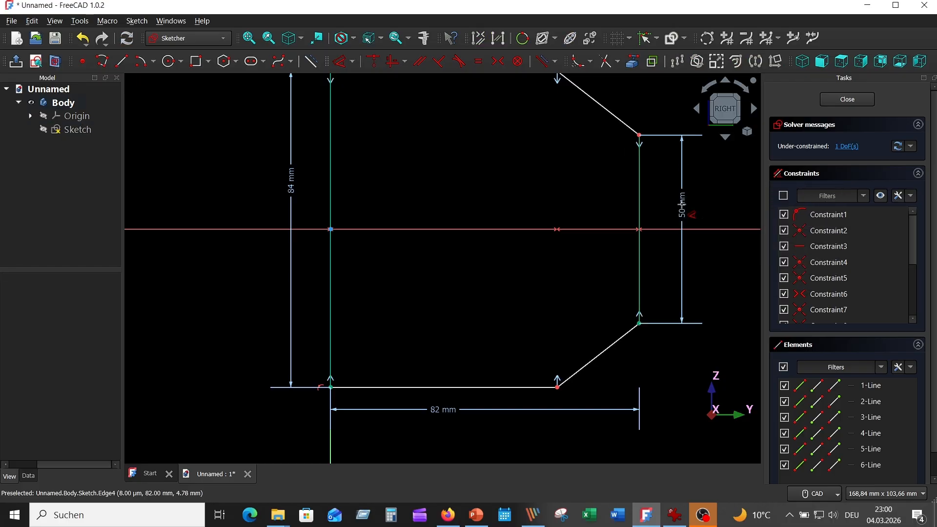
Step: Constrain the upper horizontal edge's length to 15+42 mm and close the sketch
scroll(286, 328, down, 3)
click(674, 514)
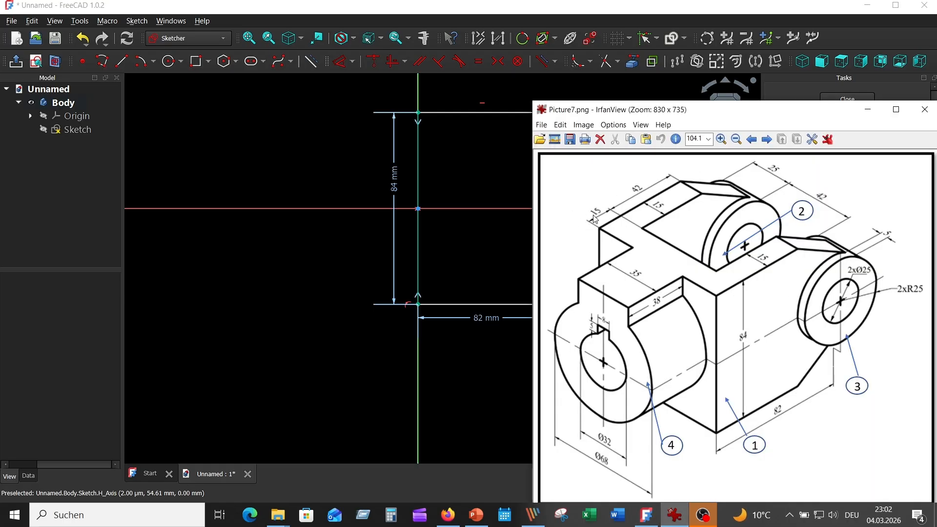
click(343, 64)
click(487, 113)
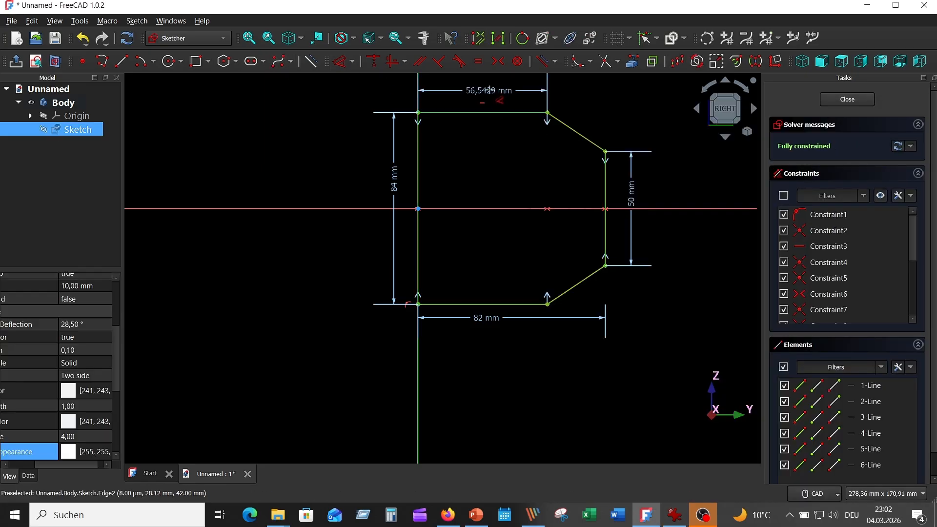
click(486, 103)
text(15+42 mm)
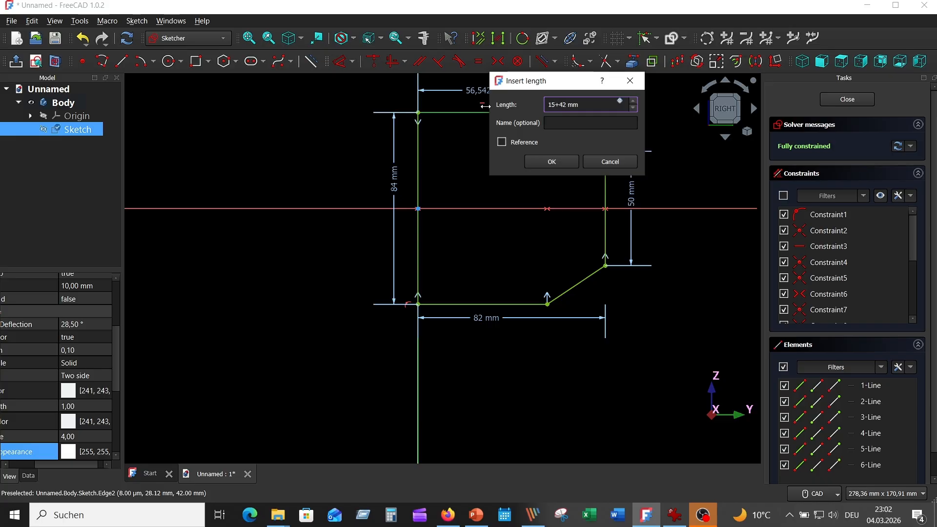
key(Return)
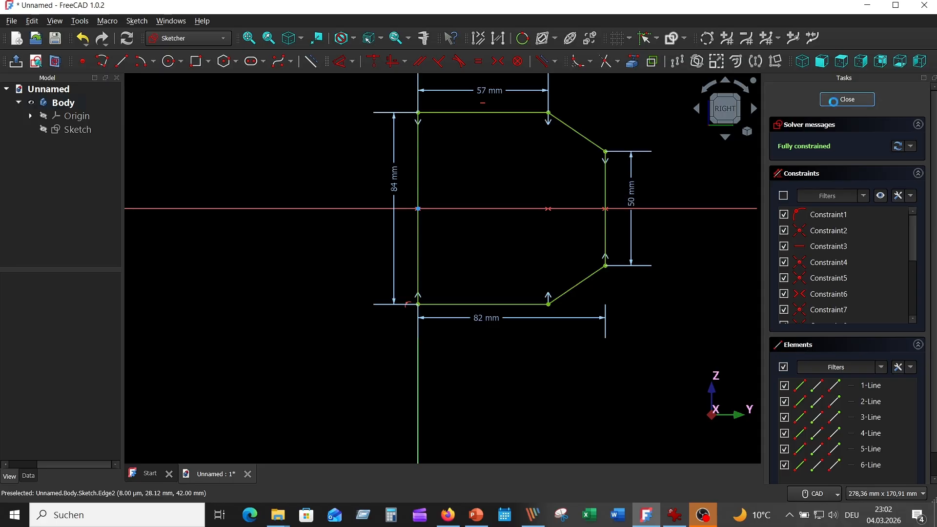
click(848, 99)
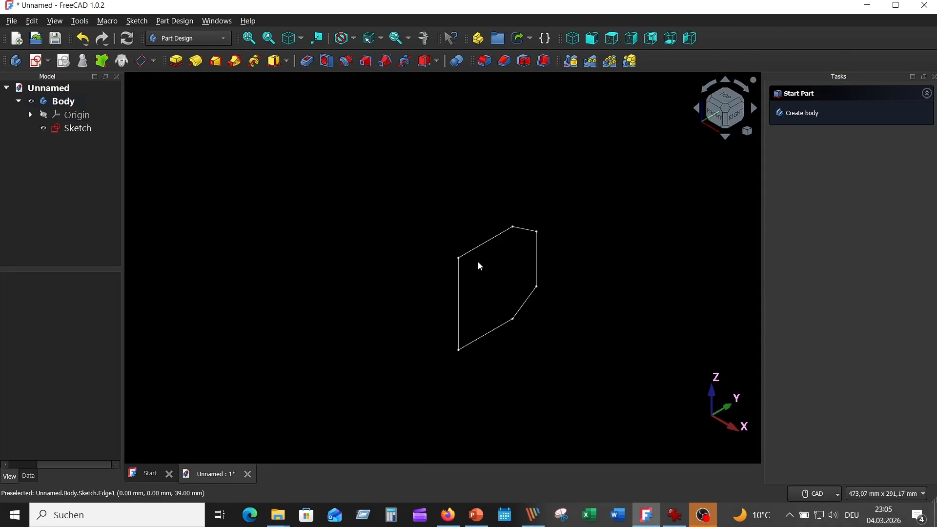
Step: Pad the block's side profile sketch 82 mm, symmetric to the sketch plane
click(674, 514)
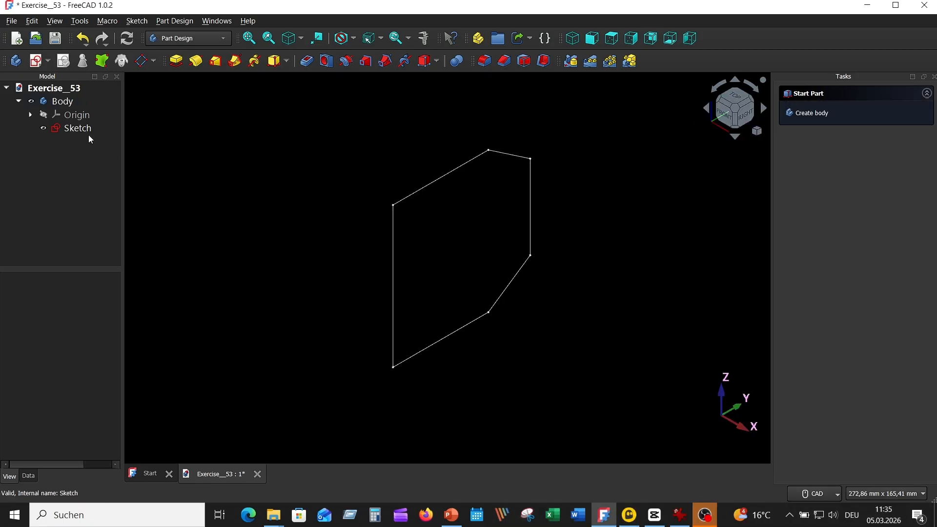
click(81, 128)
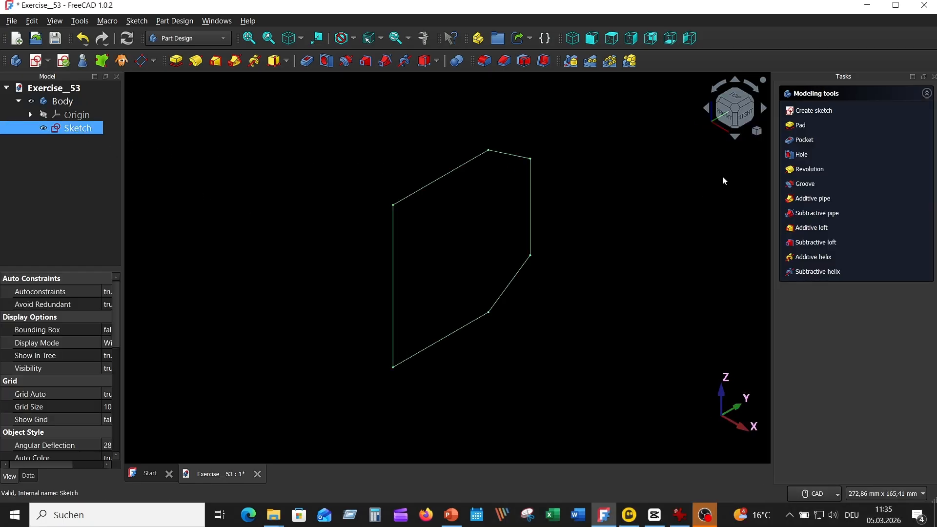
click(177, 62)
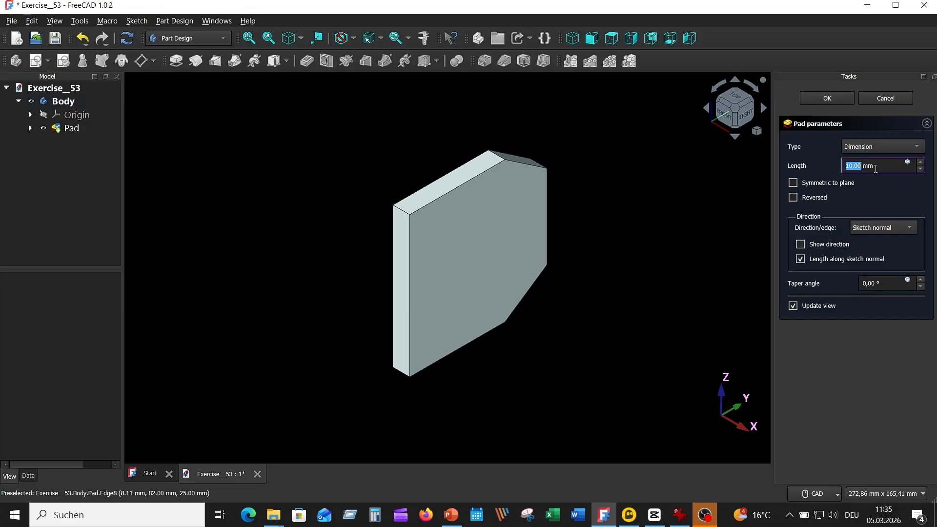
text(82)
click(792, 183)
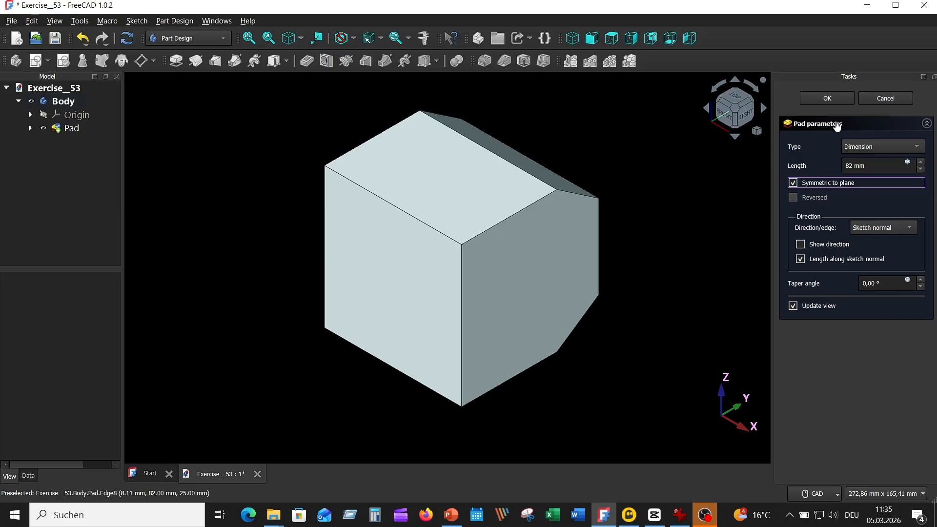
click(827, 99)
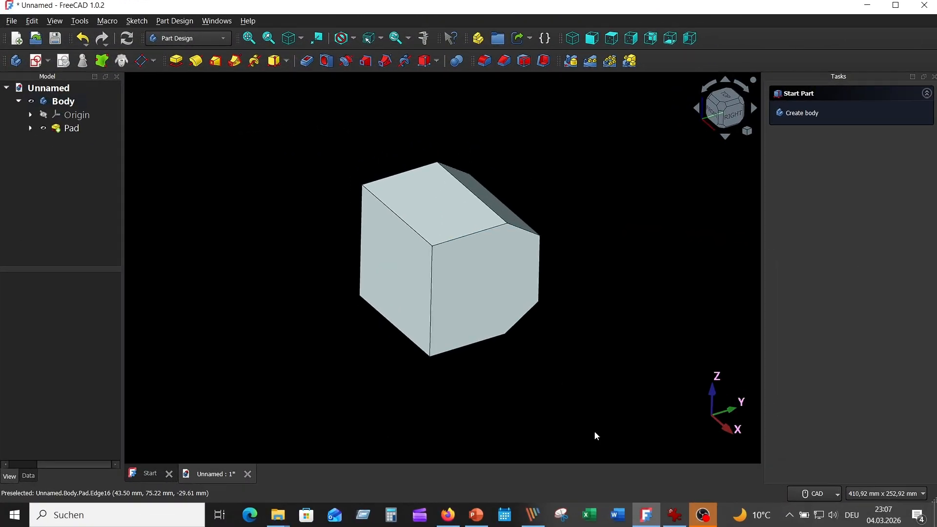
Step: Consult the dimensioned drawing for the slot between the arms and start a new sketch on the XY plane
click(675, 516)
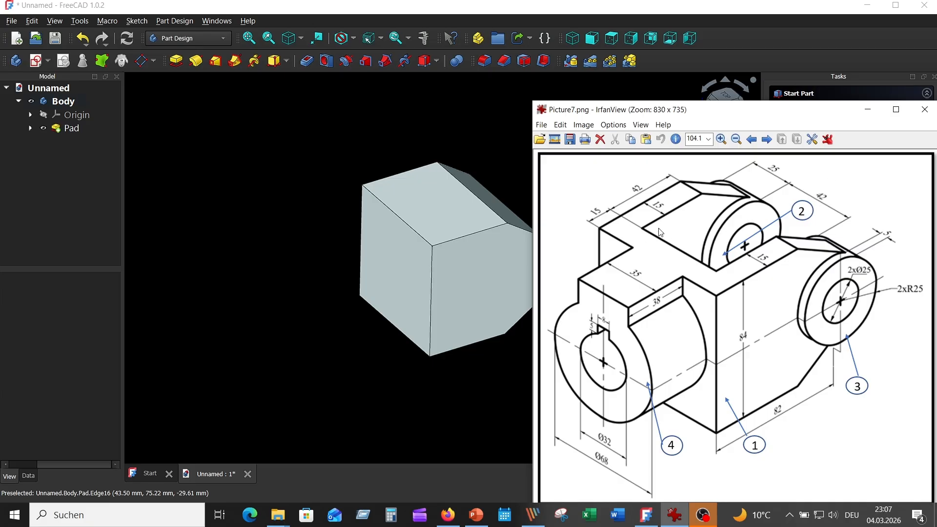
click(378, 107)
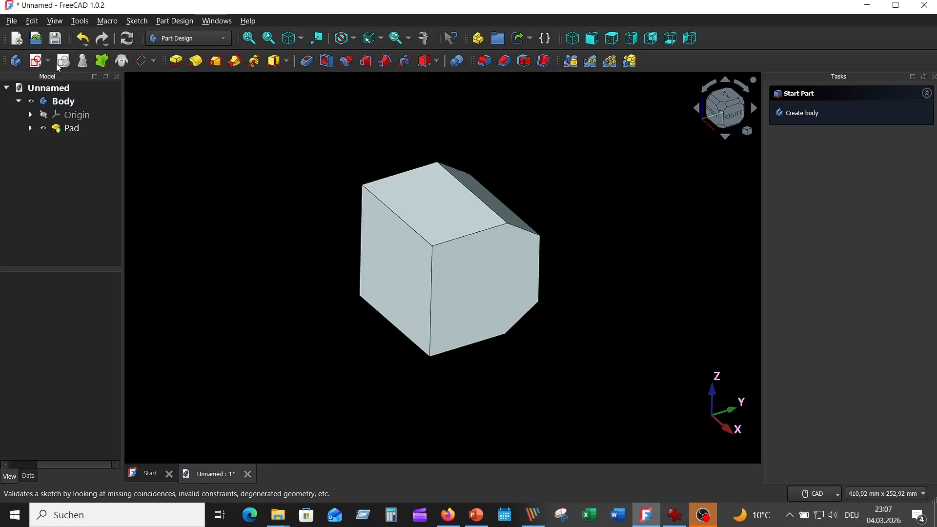
click(38, 62)
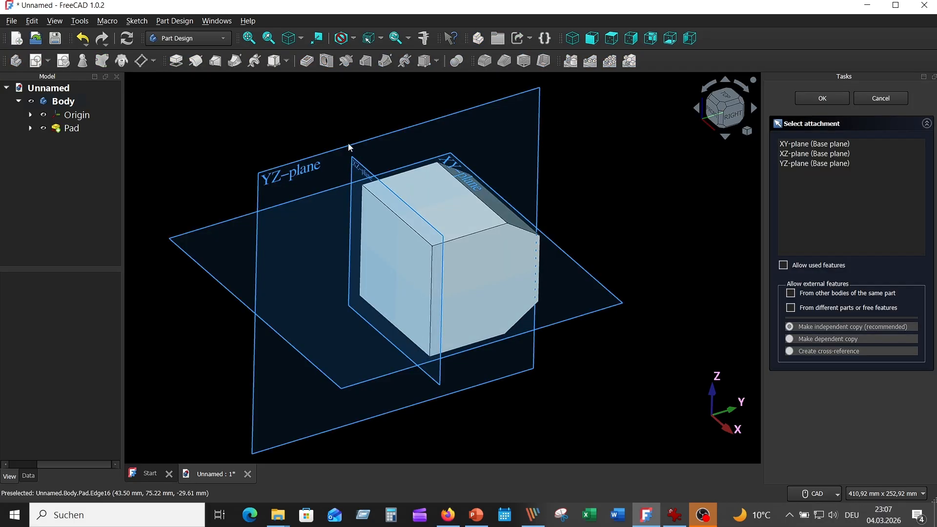
click(590, 278)
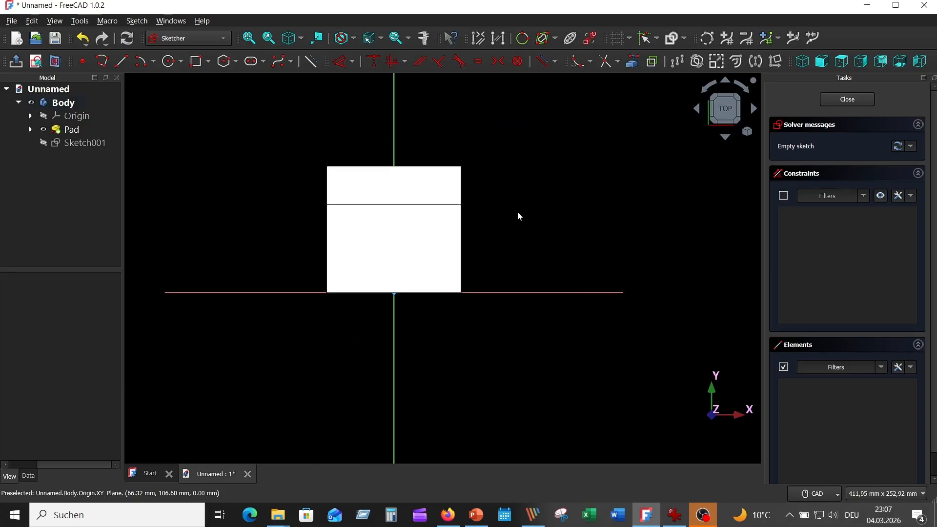
Step: Draw a centered rectangle 47 mm wide and 100 mm high with its centre on the vertical axis
click(208, 61)
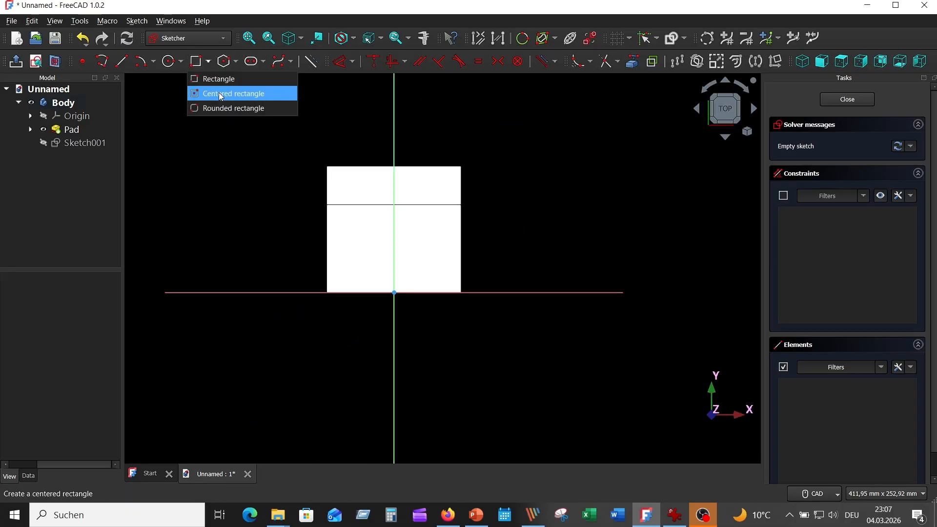
click(222, 95)
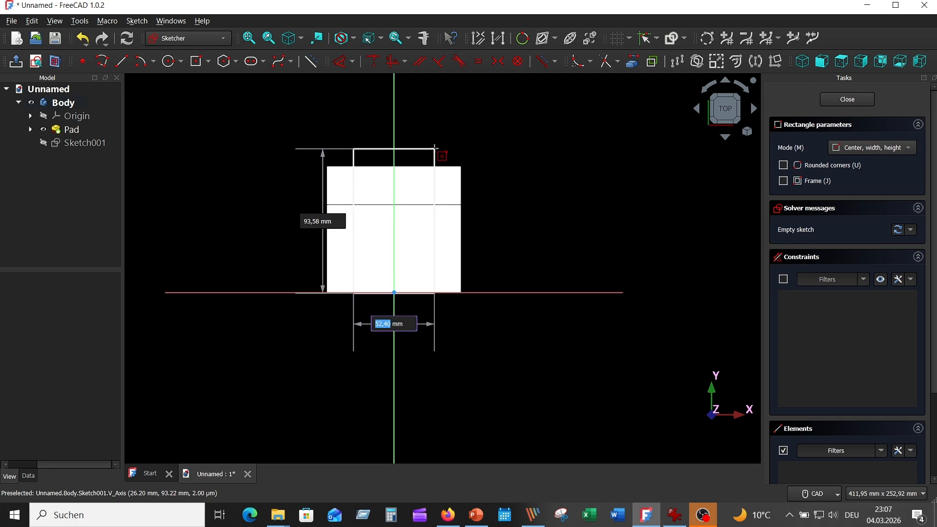
text(47)
key(Tab)
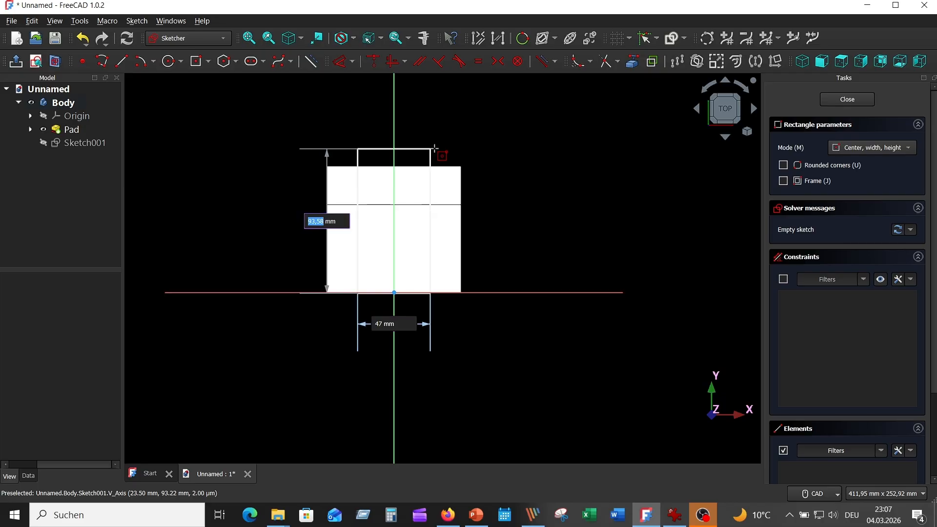
text(100)
key(Return)
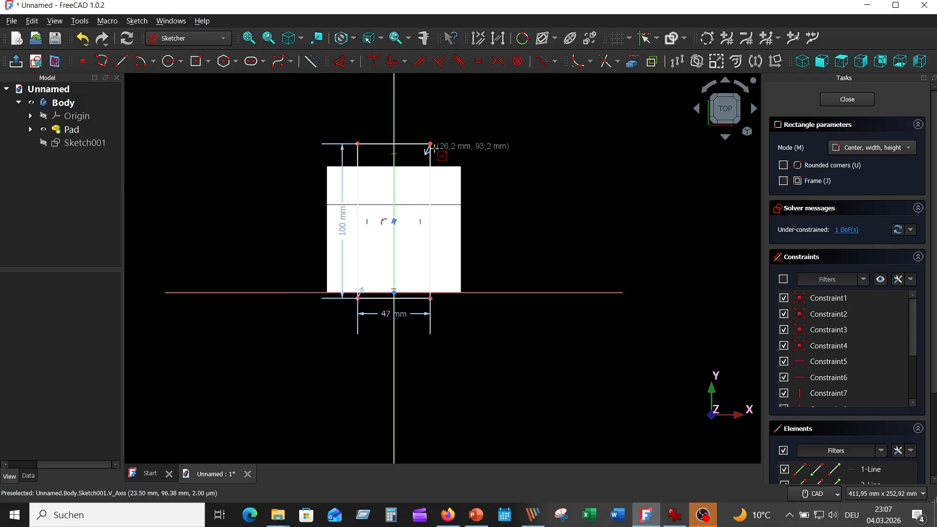
right_click(500, 334)
Step: Move the rectangle off the horizontal axis and constrain its lower edge to 15 mm from that axis
drag(430, 258, 434, 235)
drag(402, 293, 412, 320)
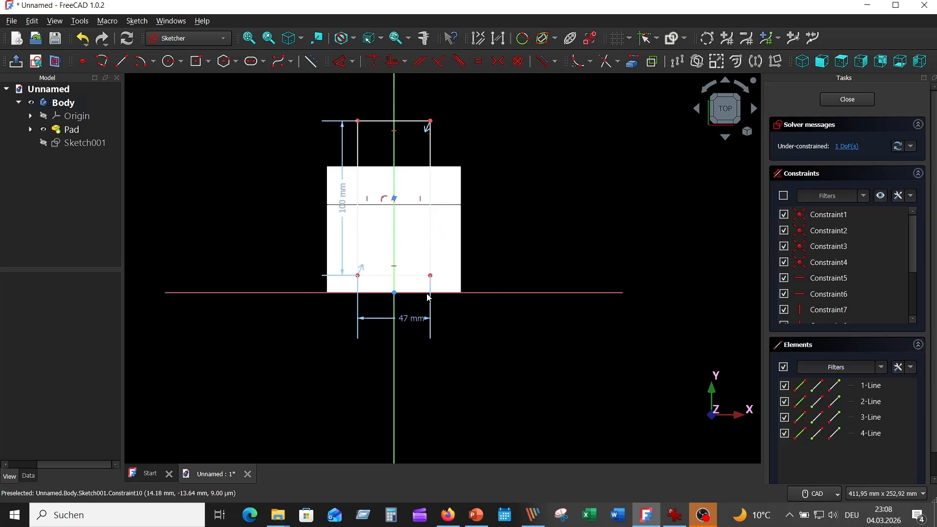
click(415, 276)
click(465, 294)
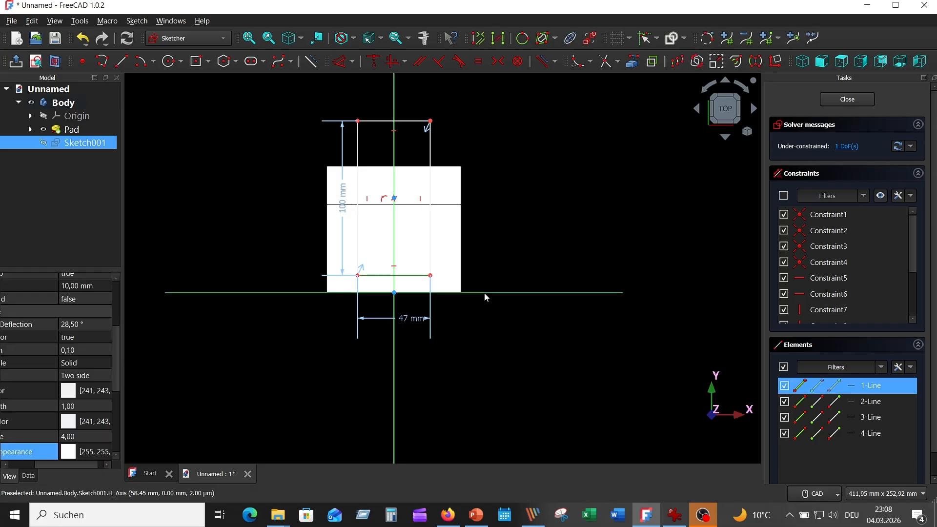
click(343, 63)
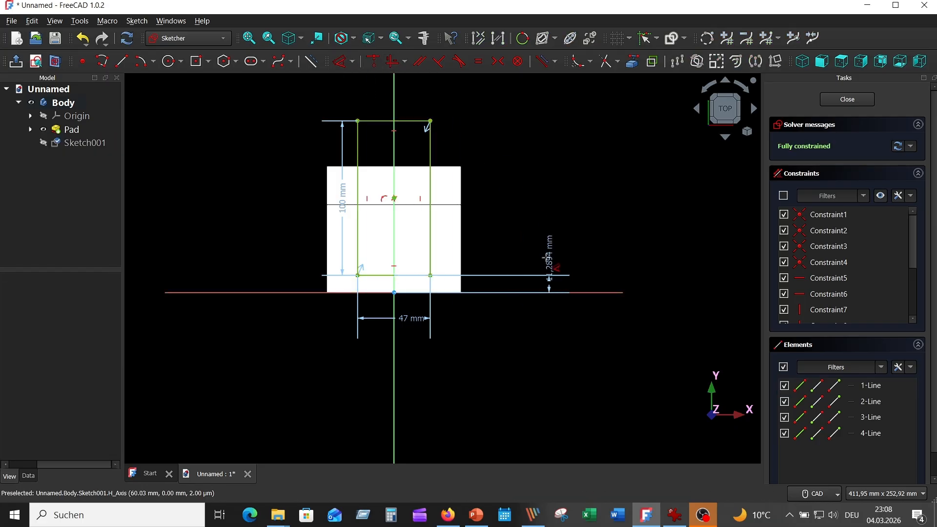
click(501, 248)
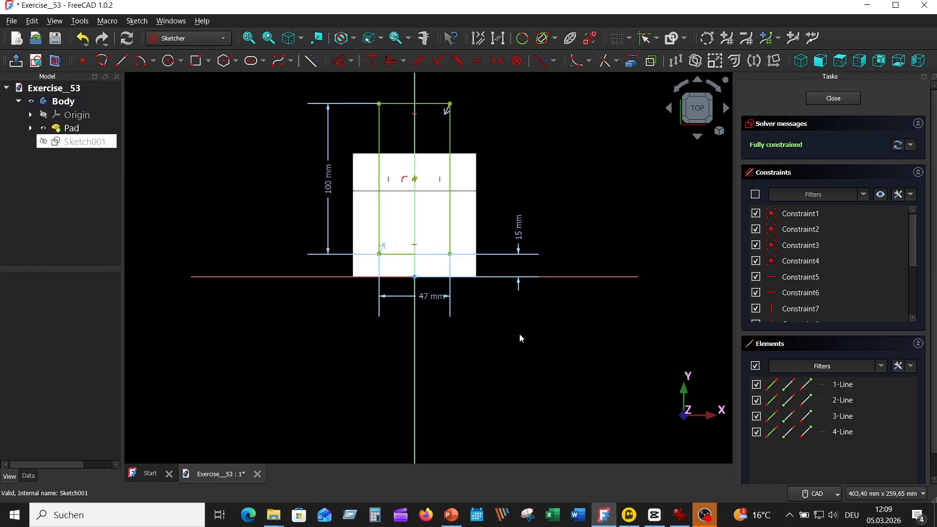
Step: Set the slot rectangle's width to 52 mm and close the sketch
click(428, 296)
double_click(428, 296)
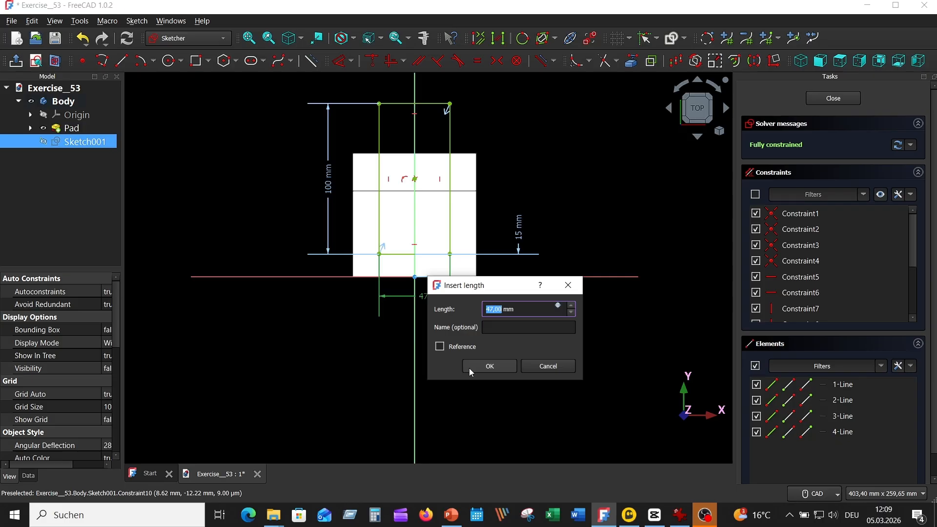
text(52)
click(488, 366)
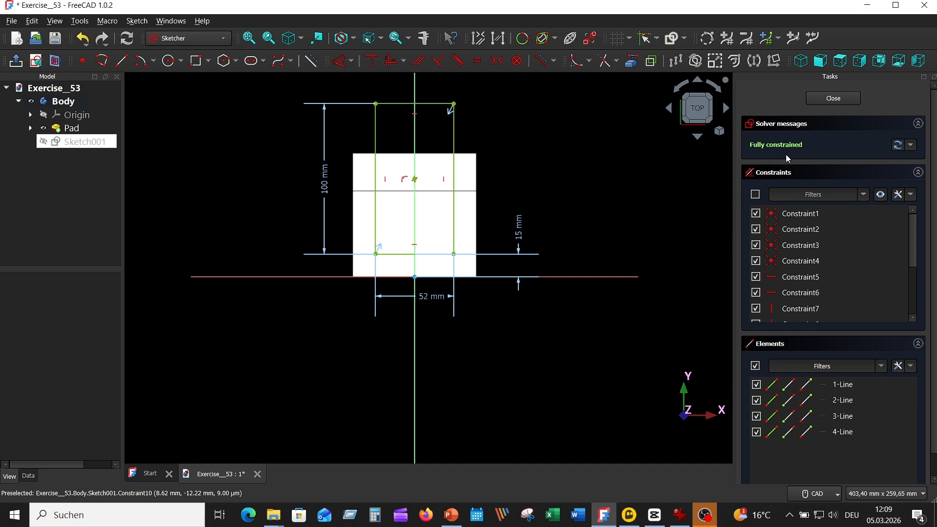
click(820, 98)
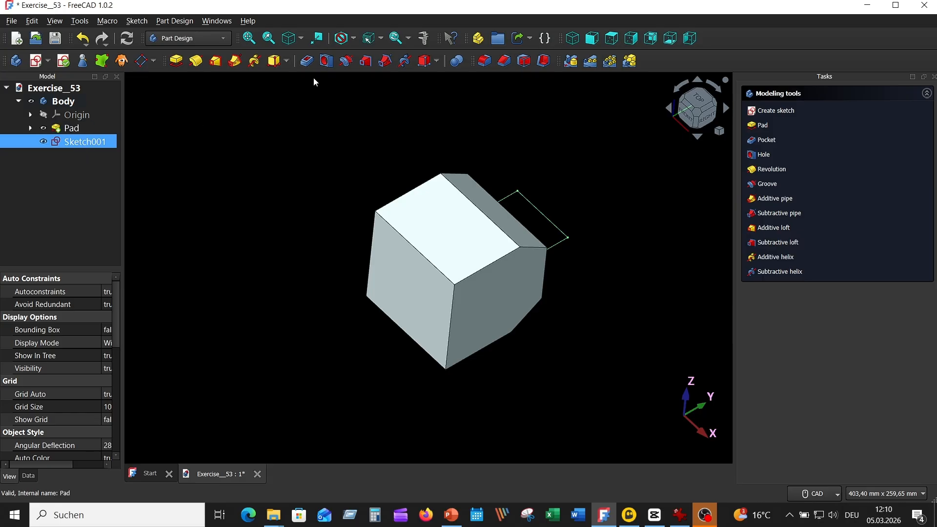
Step: Pocket the slot rectangle through all of the block, symmetric to the sketch plane
click(307, 62)
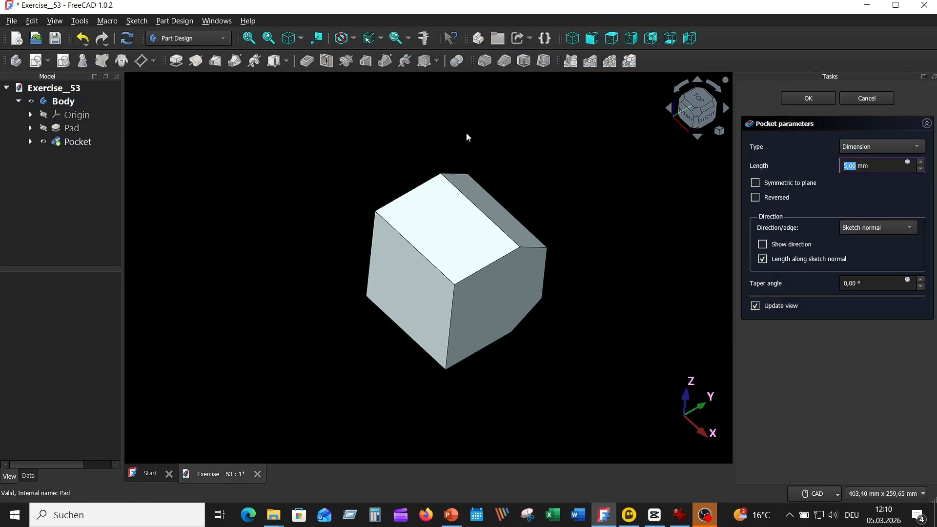
click(876, 146)
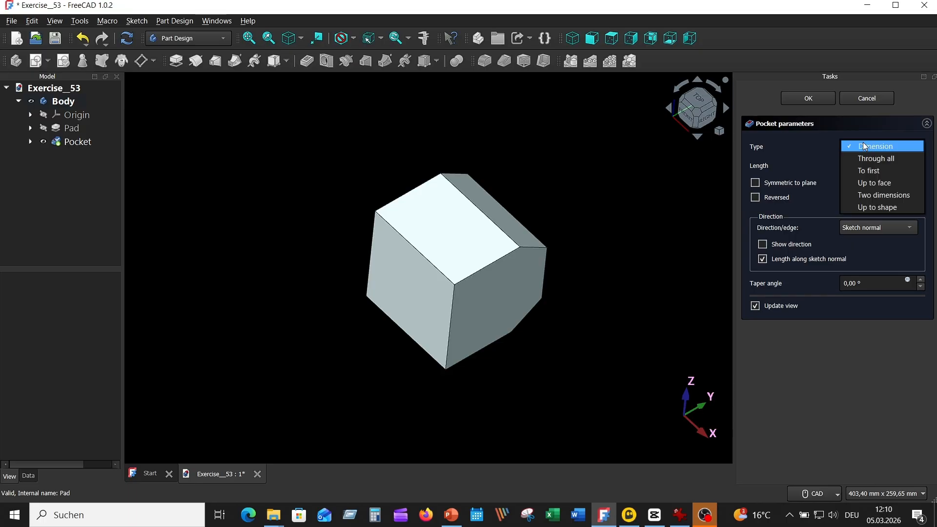
click(873, 157)
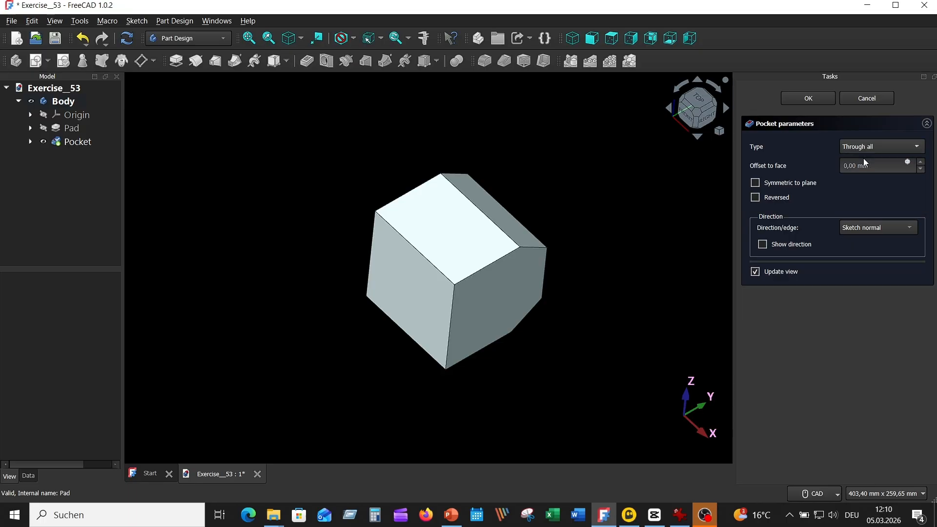
click(755, 183)
middle_drag(550, 251, 593, 244)
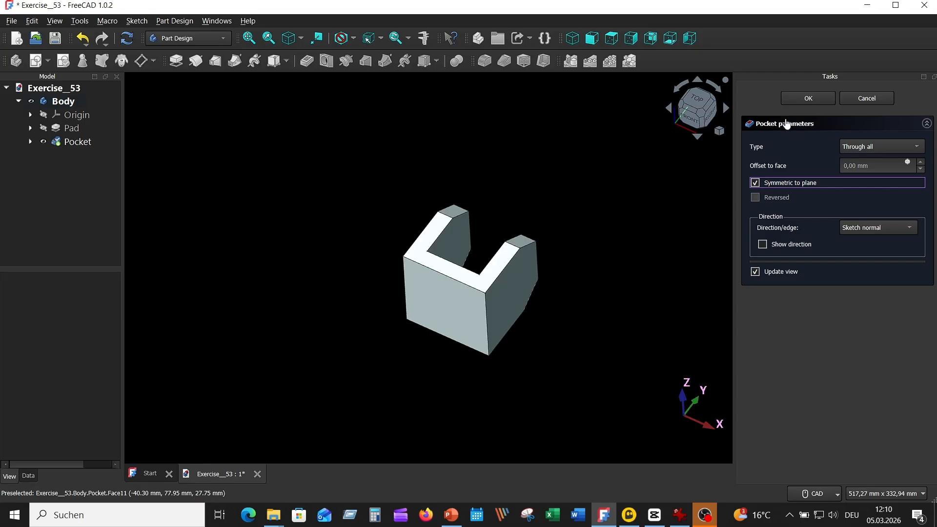
click(807, 98)
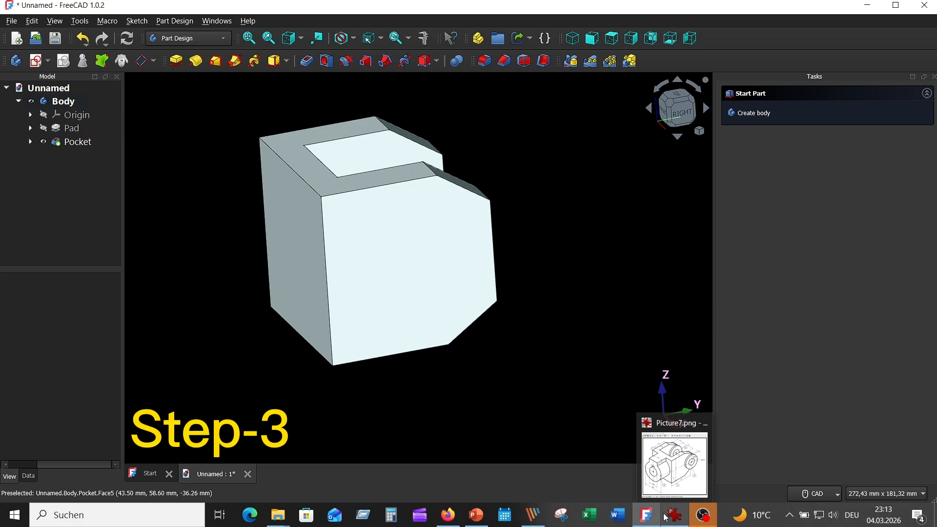
Step: Consult the drawing for the round bosses and start a sketch on the outer side face of the bracket arm
click(666, 517)
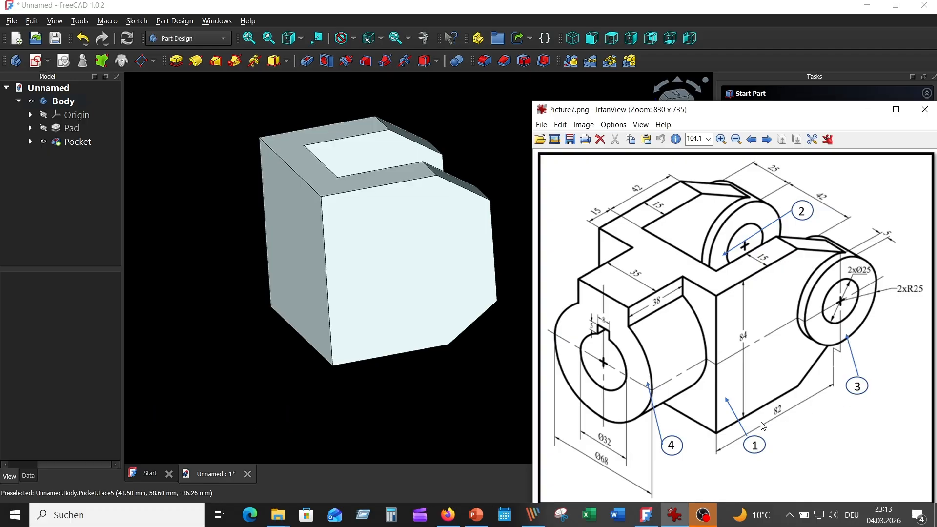
click(496, 126)
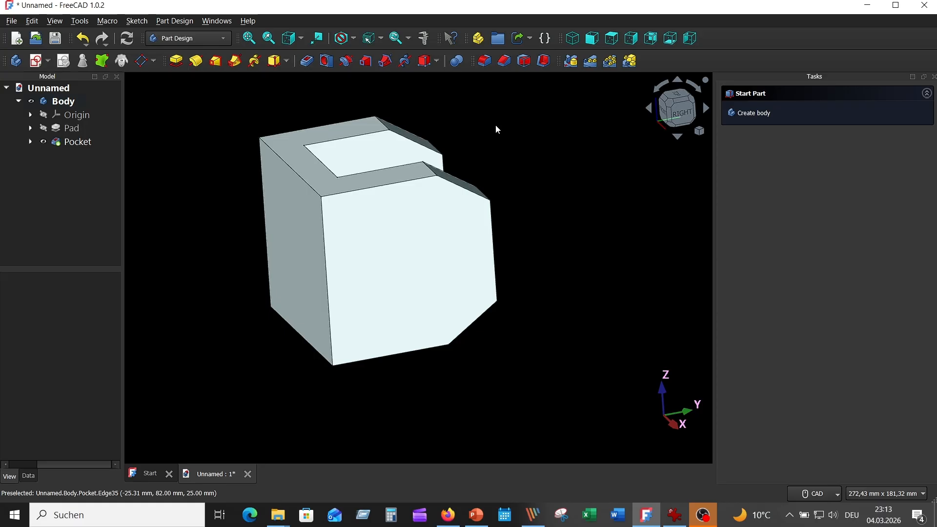
click(435, 257)
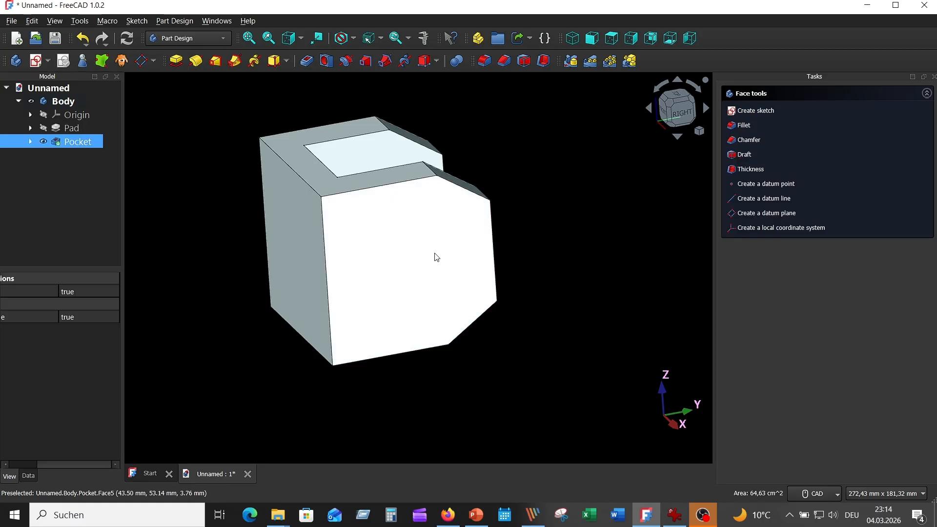
click(39, 64)
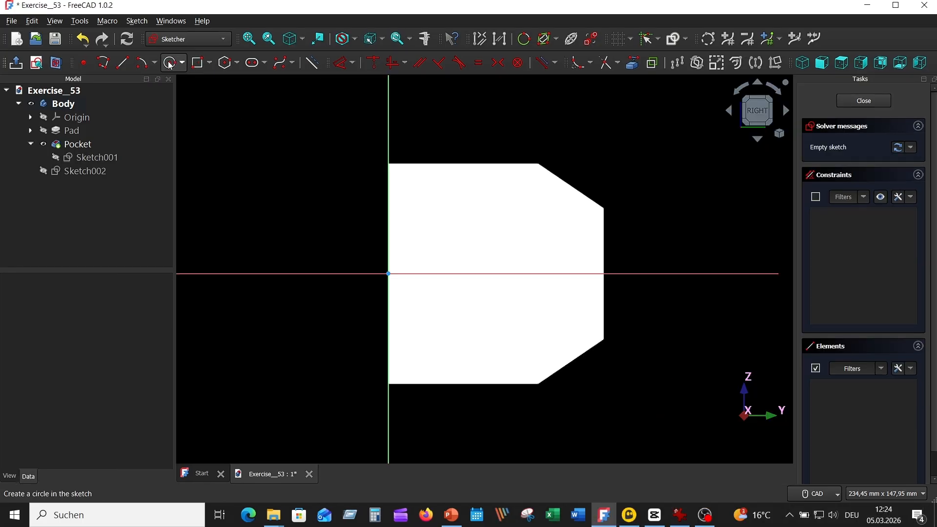
Step: Draw a circle of 25 mm radius centred on the horizontal axis beyond the arm's end, and reposition its radius label
click(170, 63)
click(654, 273)
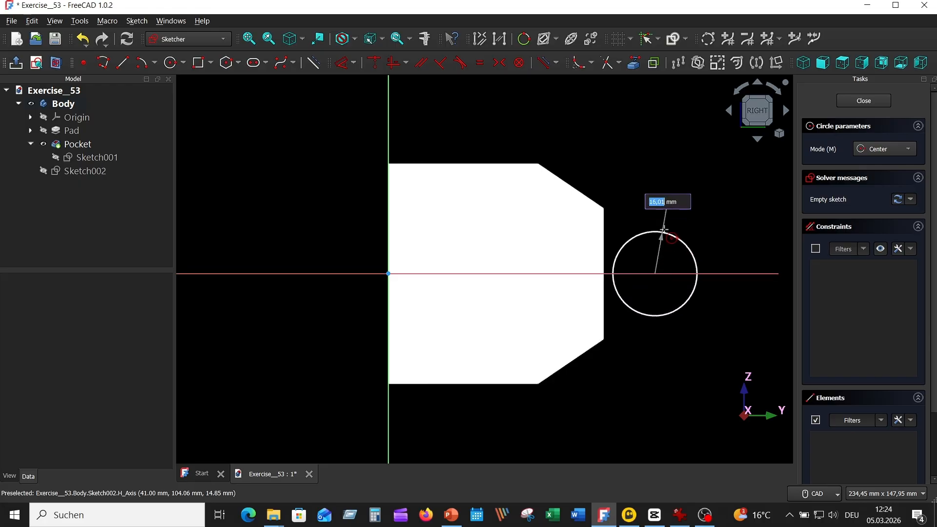
text(25)
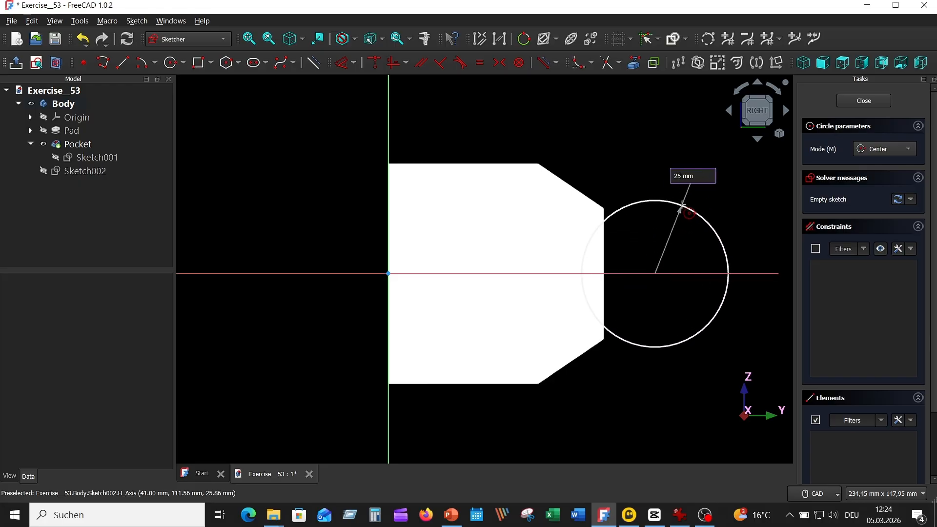
key(Return)
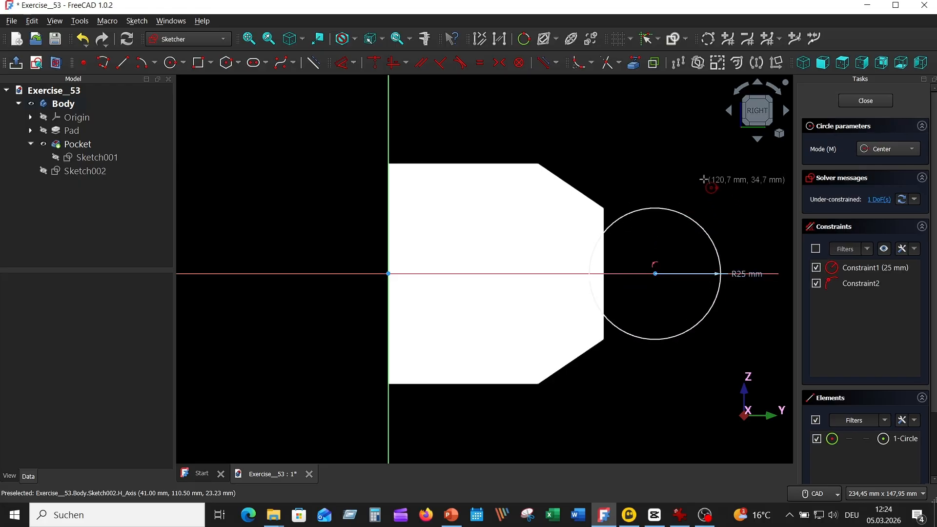
right_click(700, 187)
drag(745, 279, 734, 208)
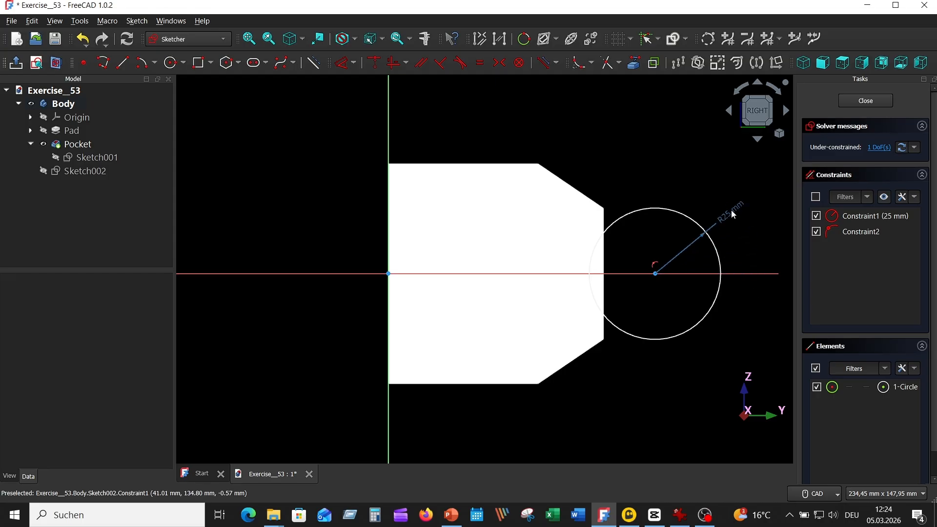
Step: Dimension the circle centre's horizontal distance from the vertical axis as 82 mm and close the sketch
click(342, 62)
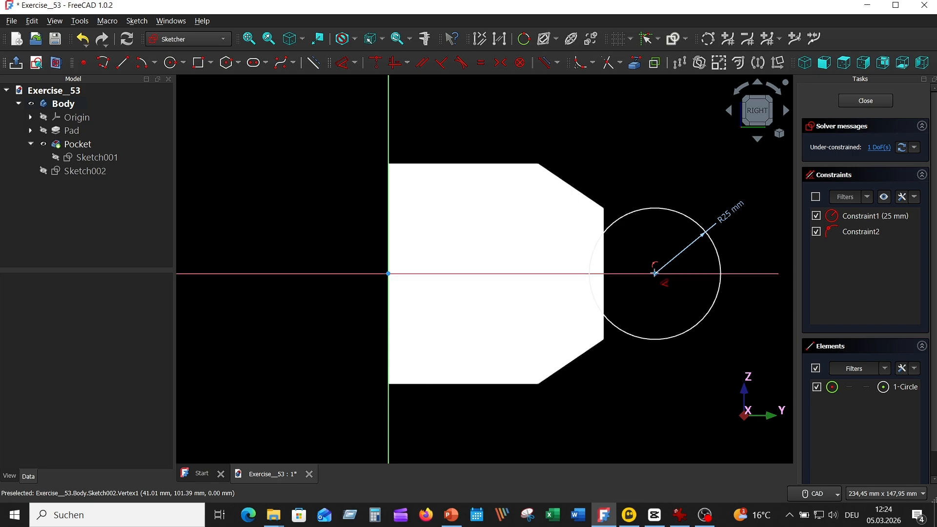
click(655, 273)
click(528, 414)
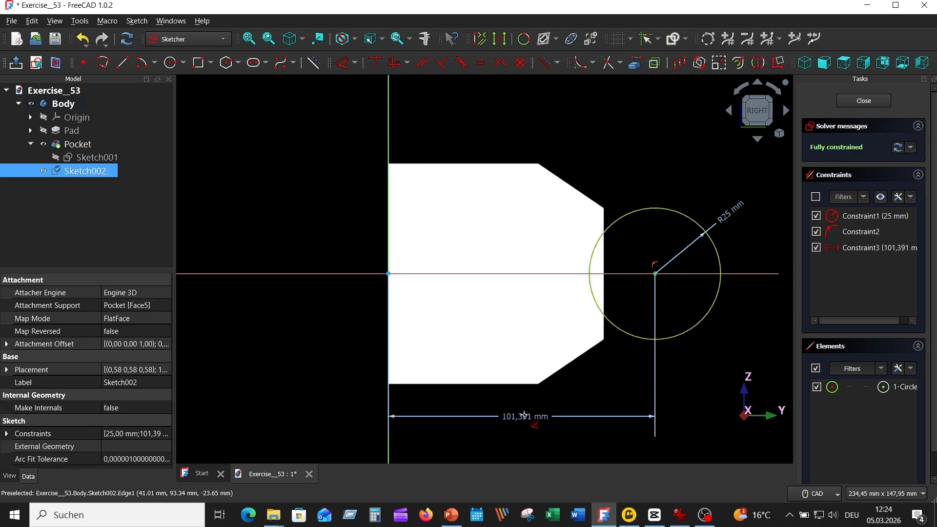
click(528, 428)
text(82)
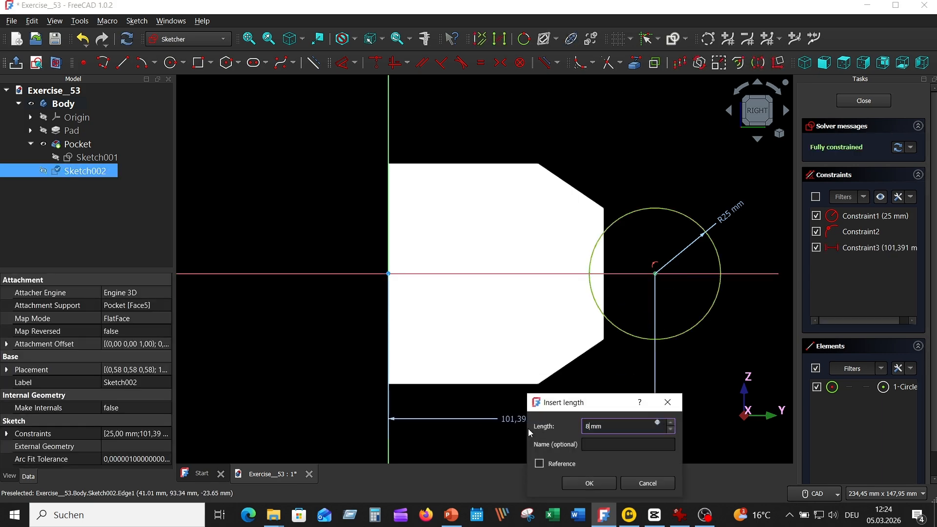
key(Return)
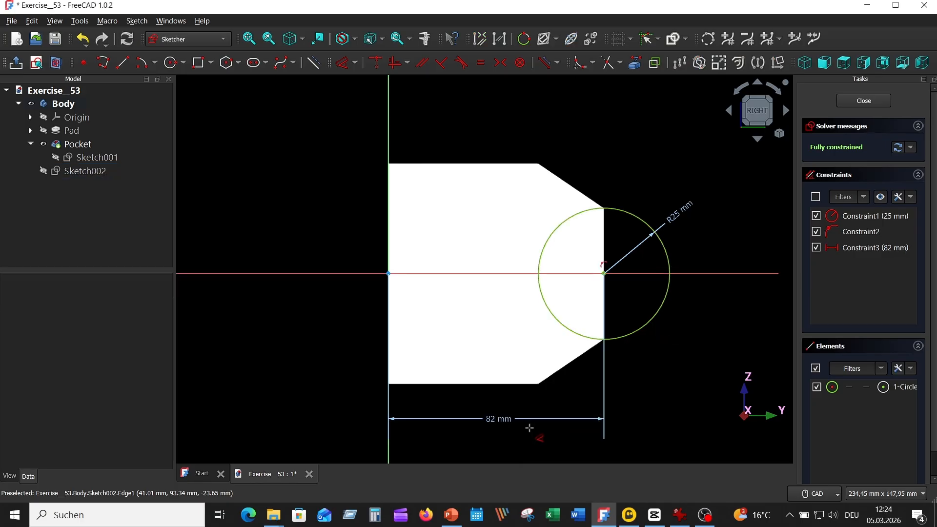
right_click(683, 352)
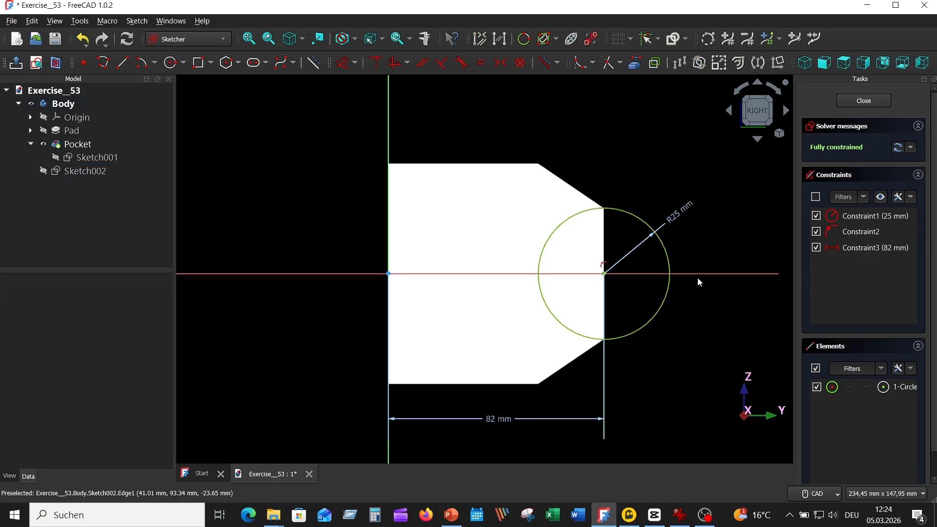
click(864, 102)
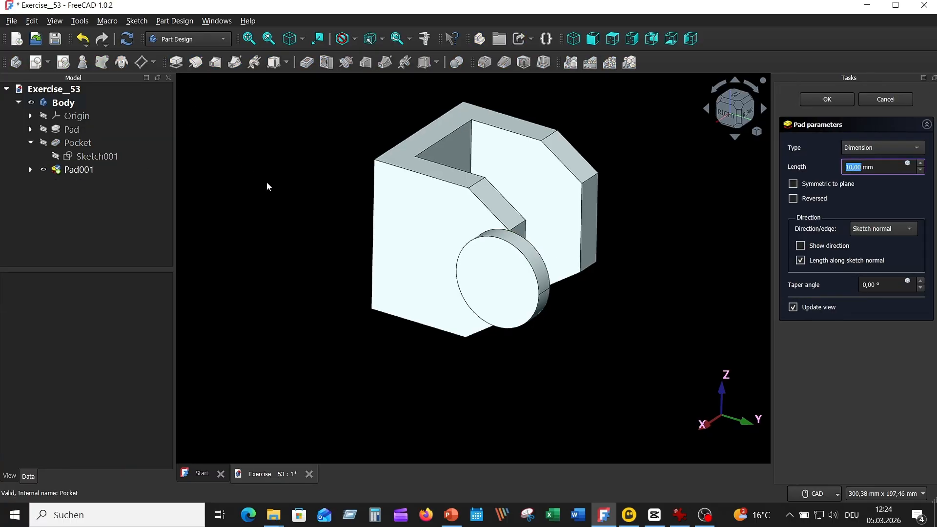
Step: Pad the boss circle in two dimensions, 5 mm outward and 20 mm as the second length
middle_drag(659, 207, 642, 239)
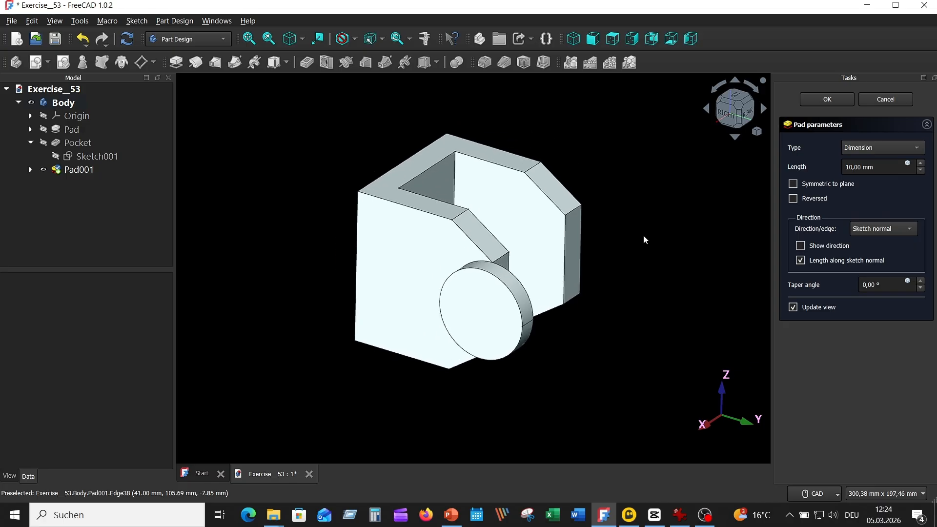
click(891, 149)
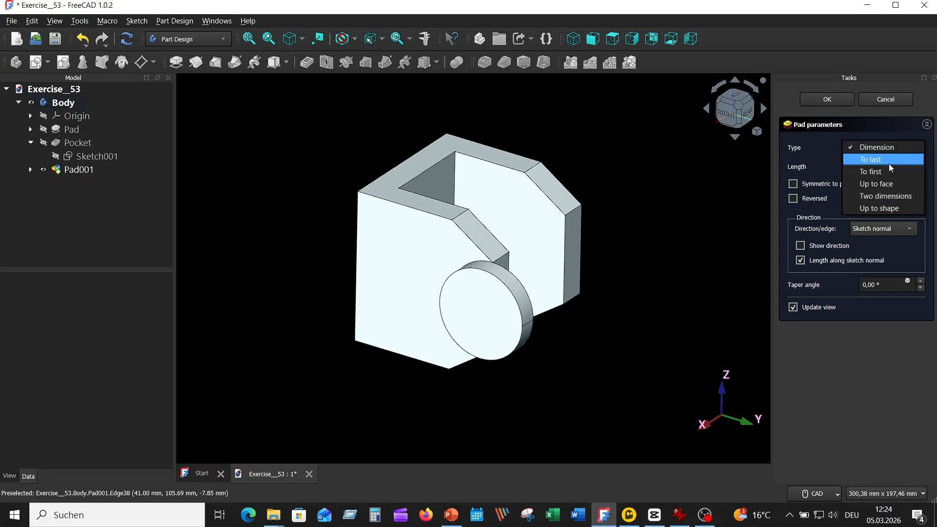
key(Escape)
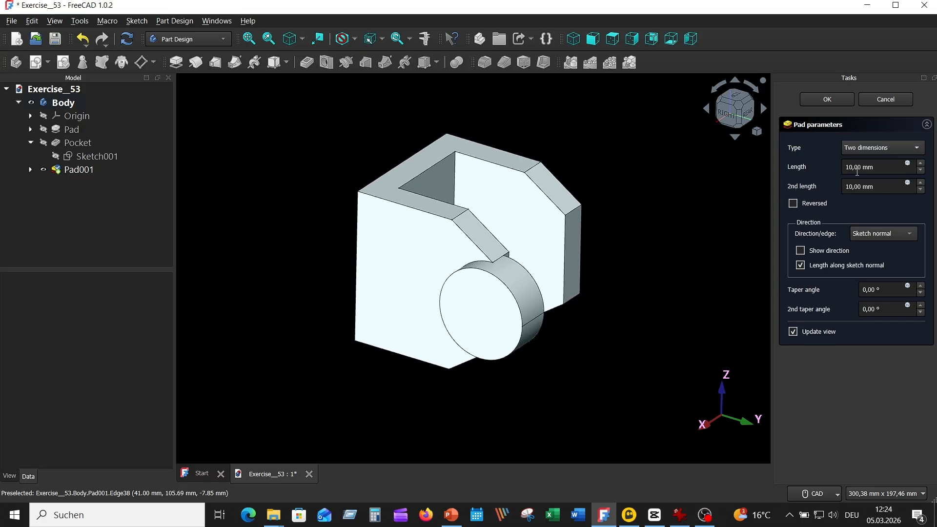
double_click(843, 167)
text(5)
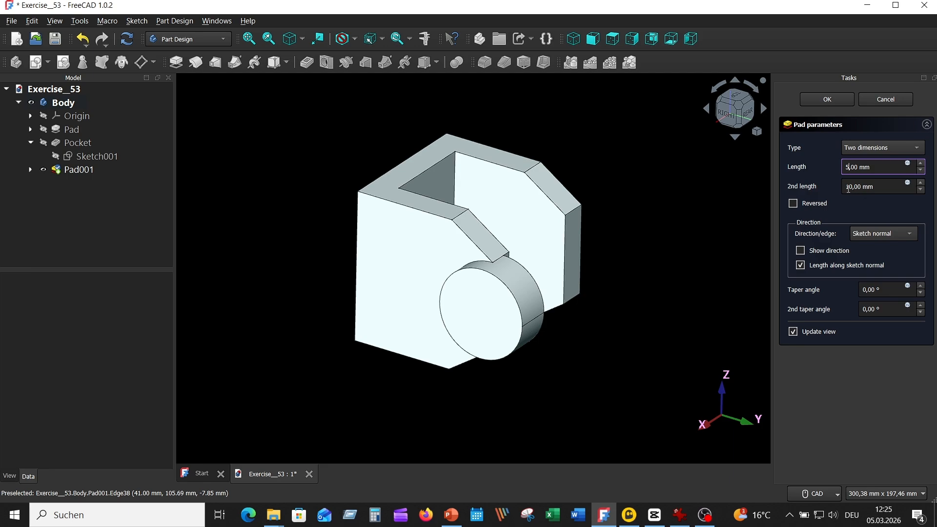
drag(852, 187, 832, 187)
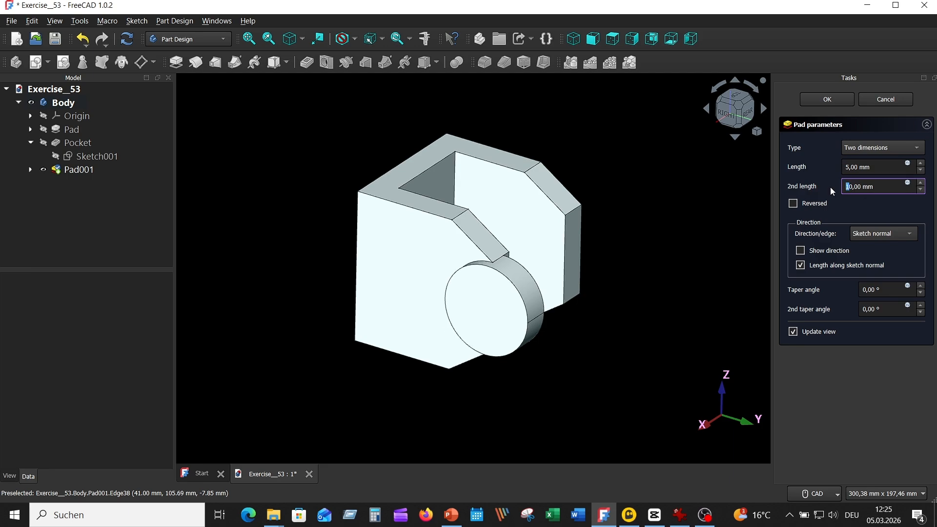
click(826, 203)
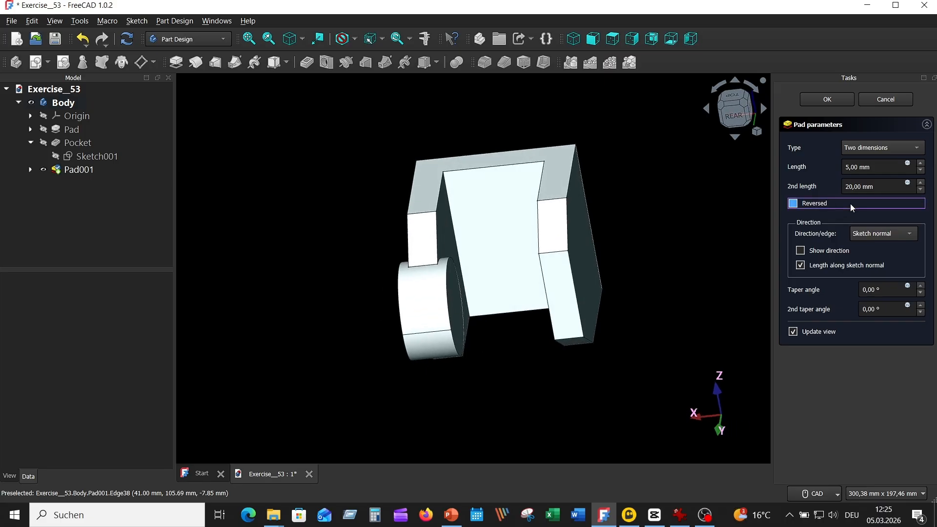
click(826, 99)
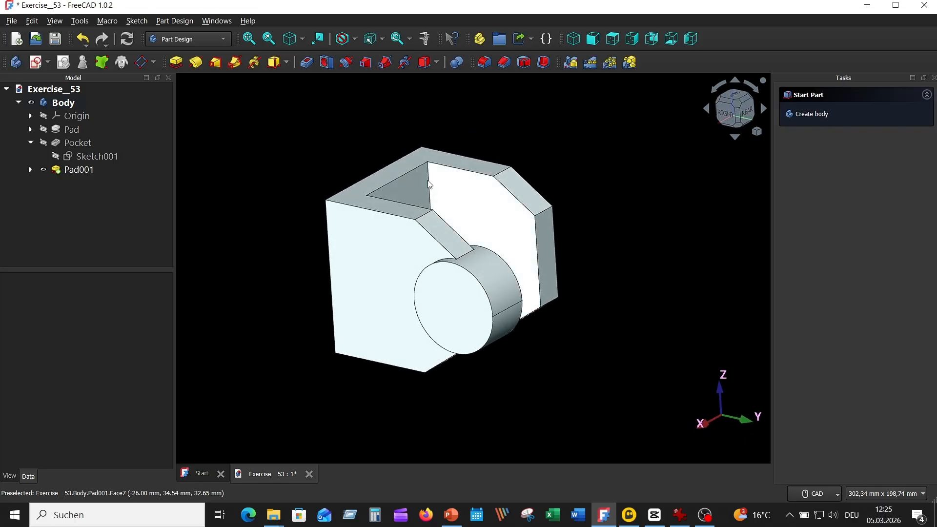
Step: Mirror the boss pad about the base YZ plane onto the opposite arm
click(88, 172)
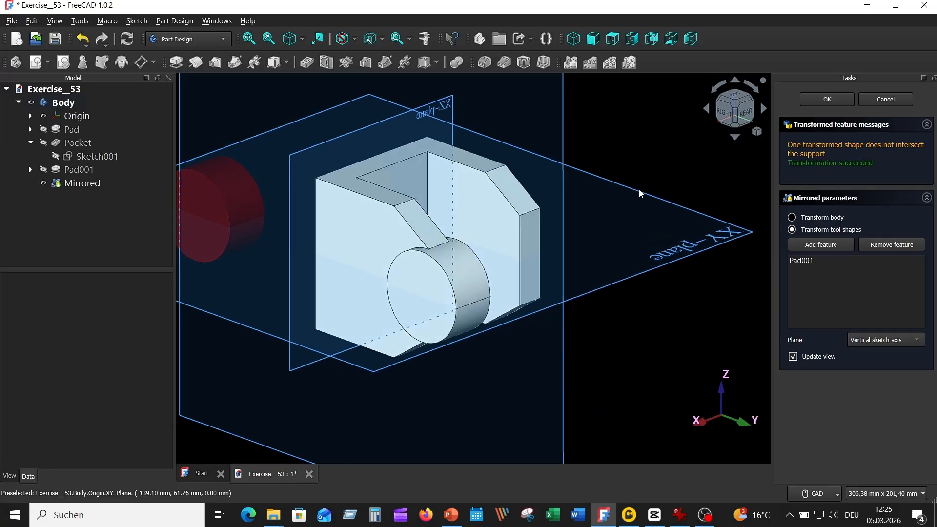
scroll(640, 189, down, 3)
middle_drag(640, 185, 820, 300)
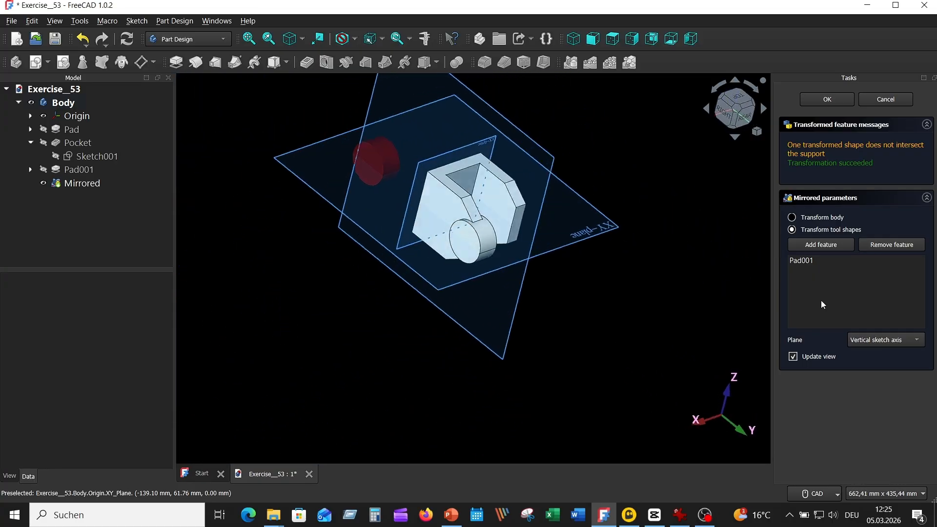
click(905, 341)
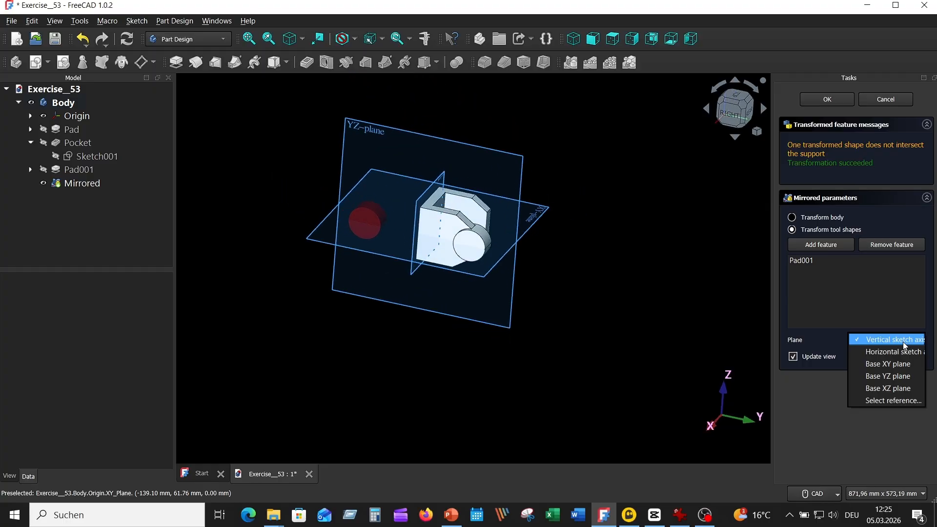
click(896, 376)
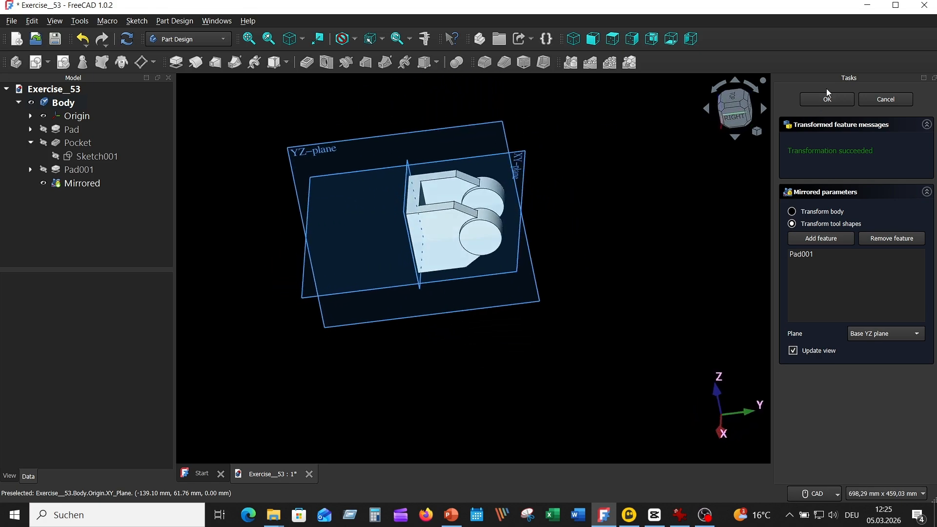
click(830, 100)
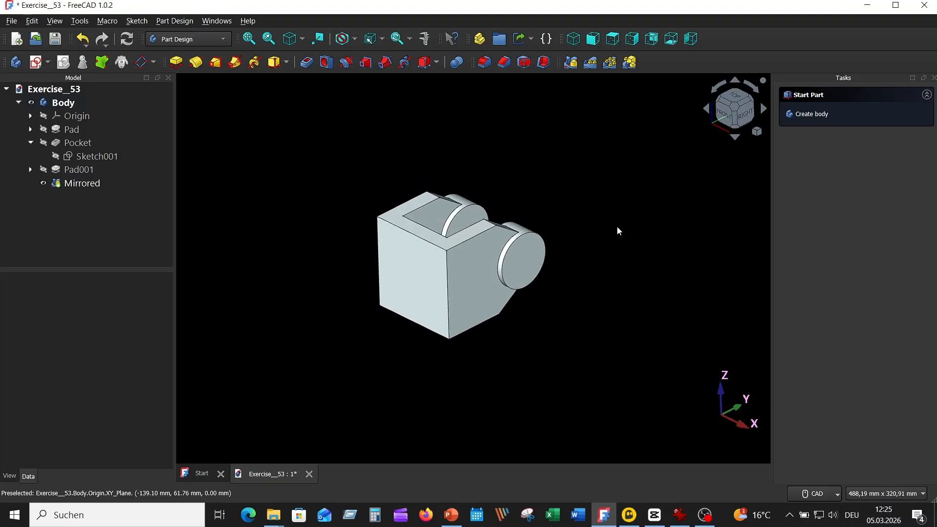
Step: Check the boss hole size in the drawing and cut a 25 mm diameter hole through all from the outer boss face
scroll(617, 231, up, 4)
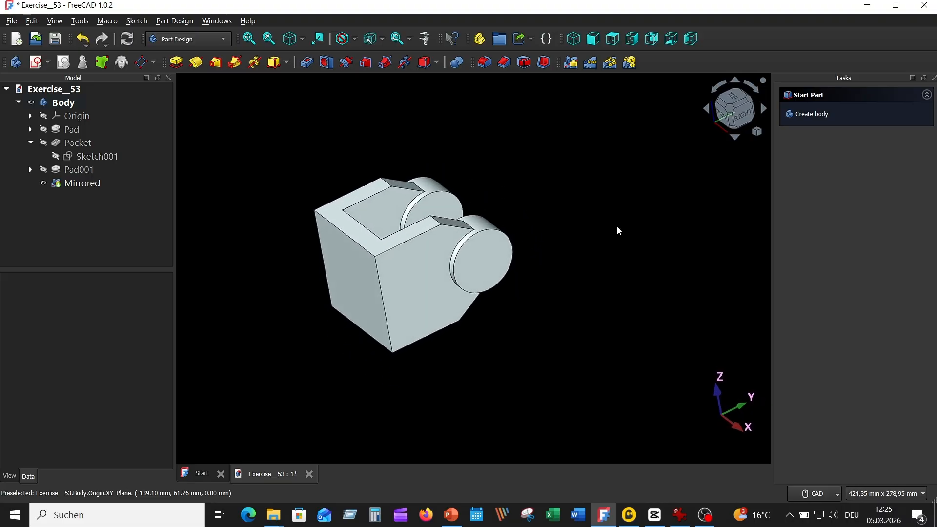
click(679, 514)
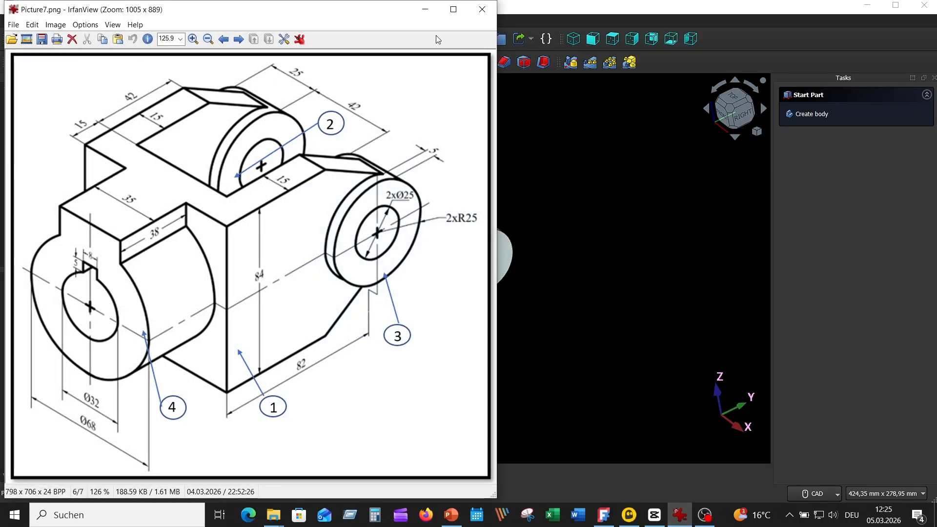
click(425, 10)
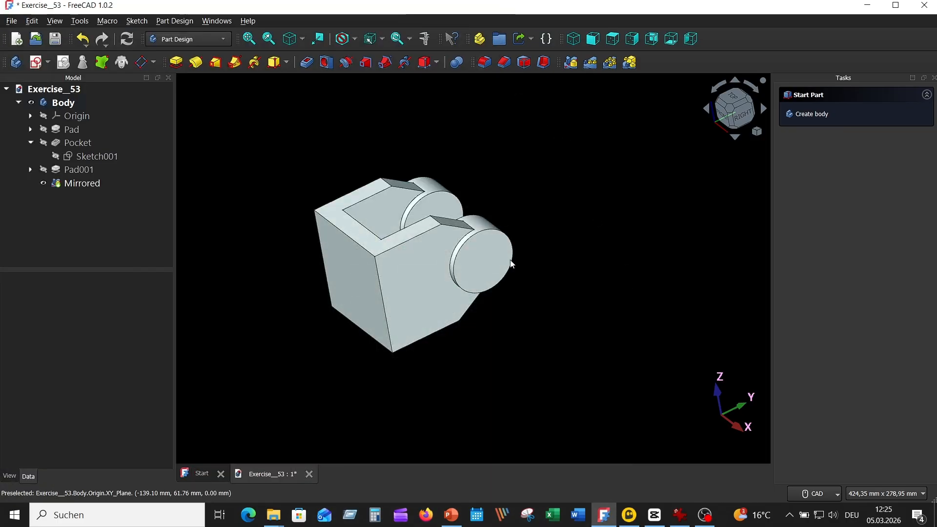
click(493, 255)
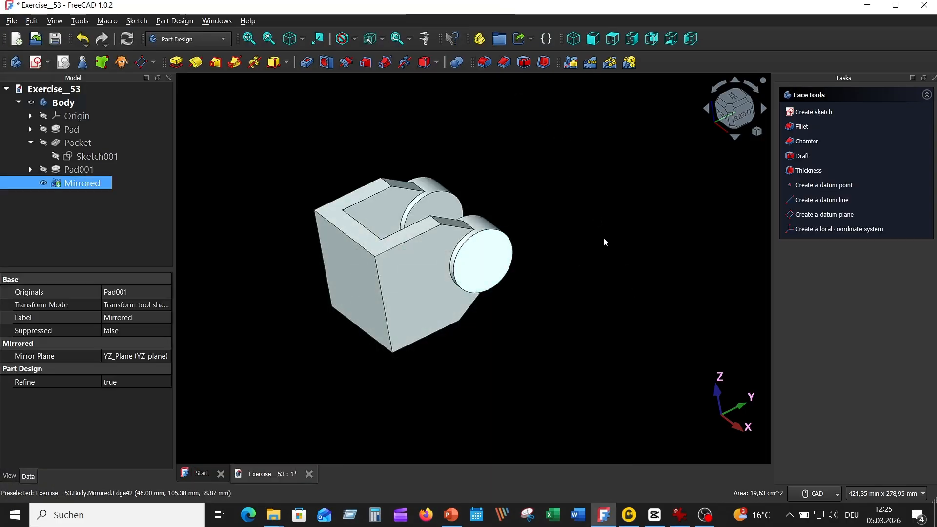
click(327, 63)
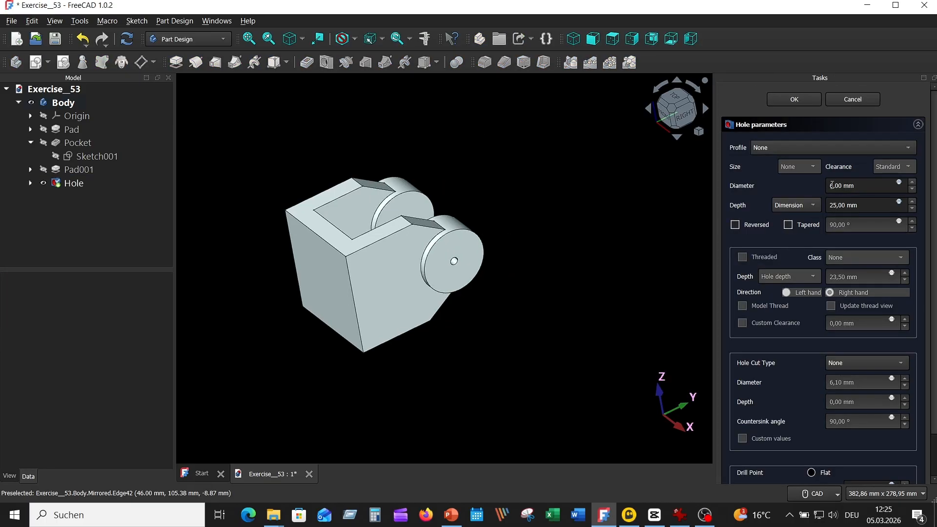
click(834, 185)
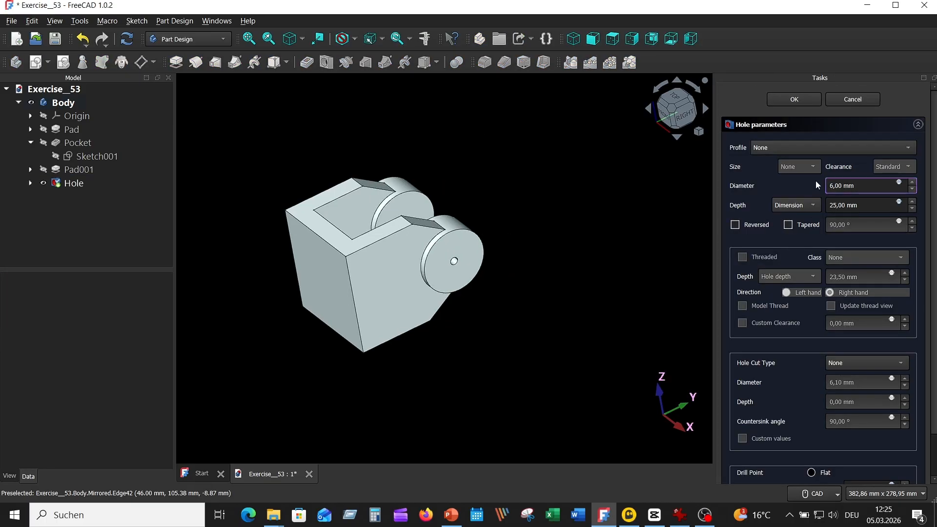
key(Delete)
text(25)
click(803, 207)
click(783, 218)
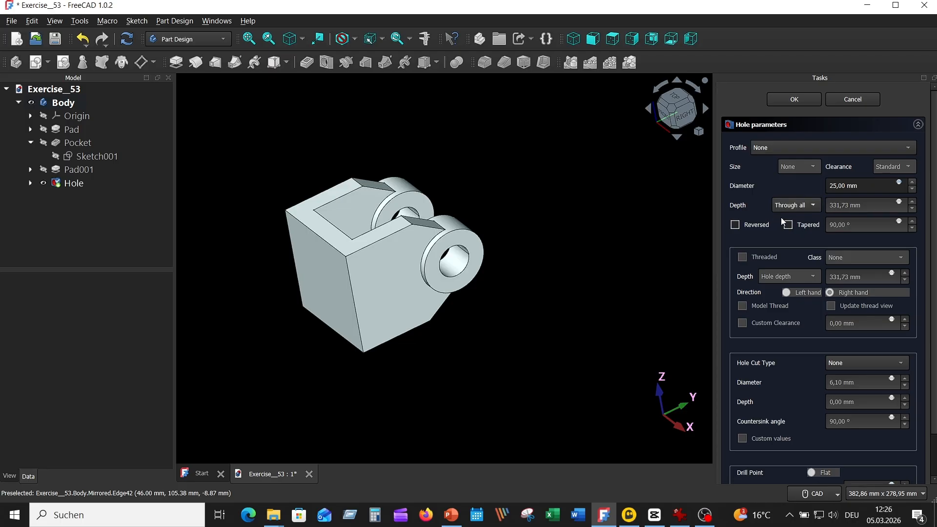
middle_drag(622, 211, 622, 211)
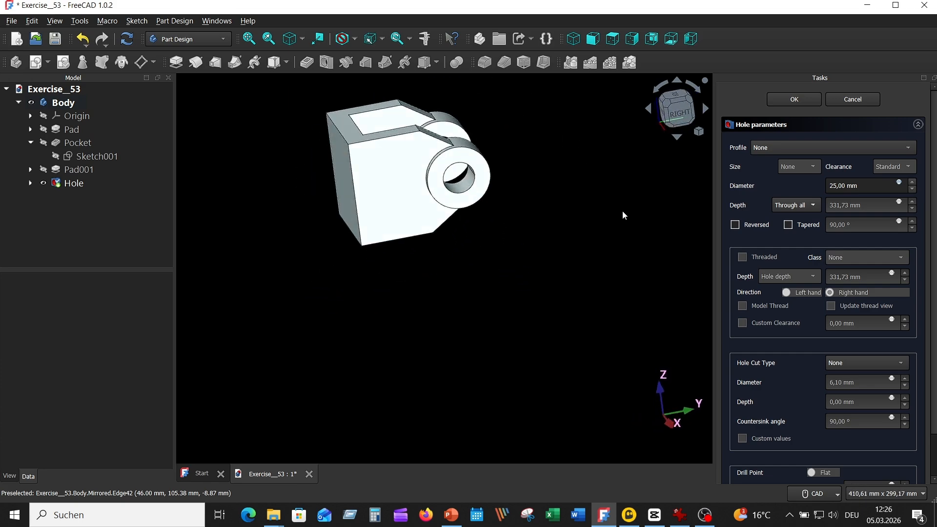
click(794, 100)
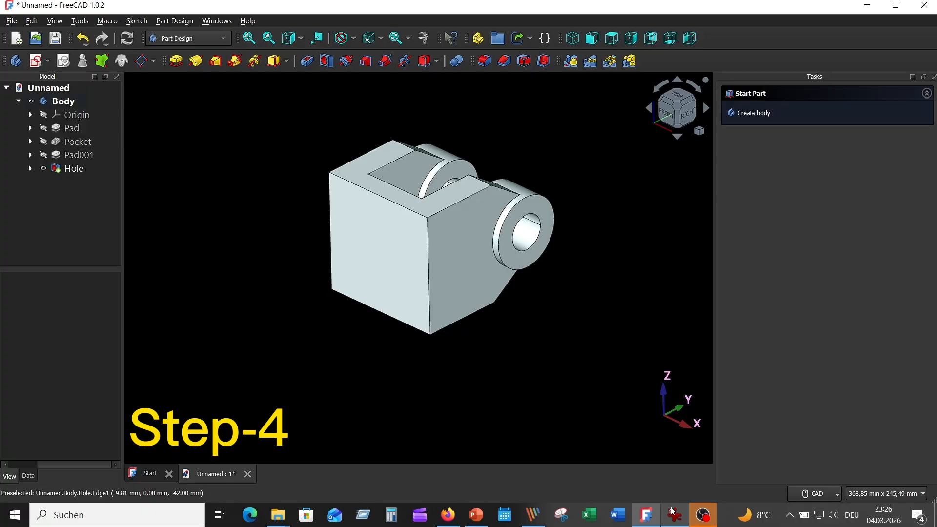
Step: Consult the drawing for the keyed cylindrical hub and start a sketch on the XZ plane
click(674, 514)
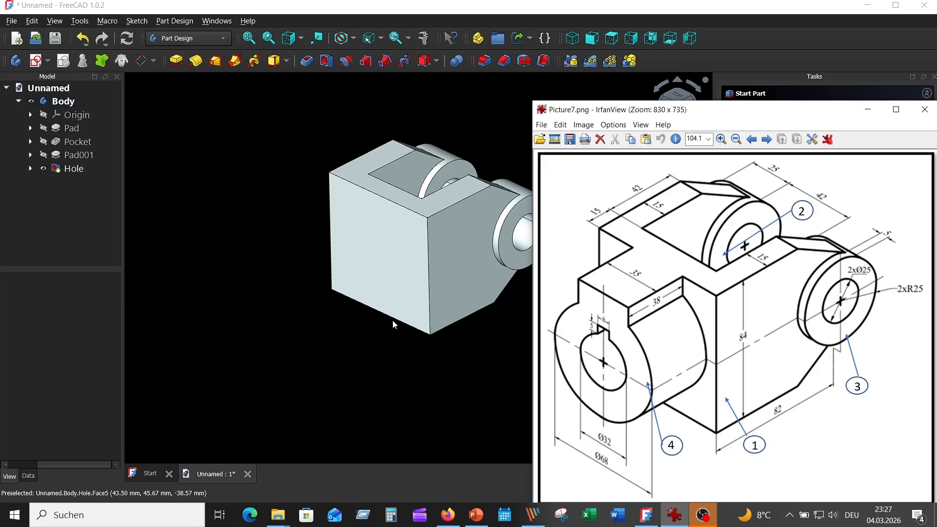
click(35, 61)
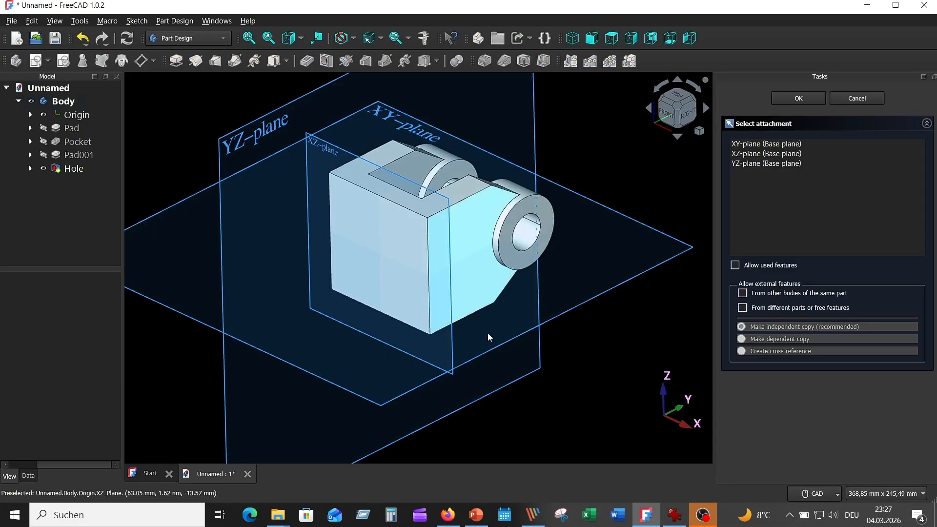
middle_drag(495, 365, 467, 332)
middle_drag(480, 383, 472, 403)
click(468, 400)
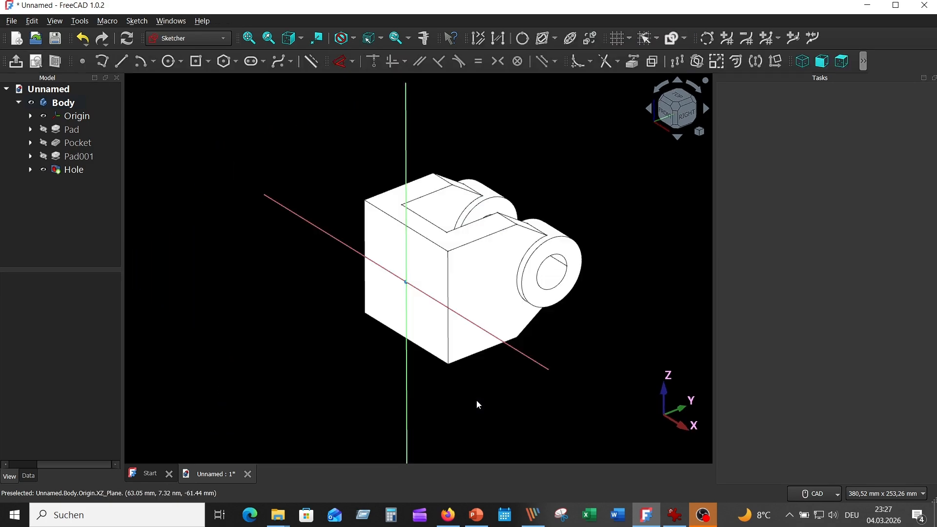
scroll(499, 349, up, 3)
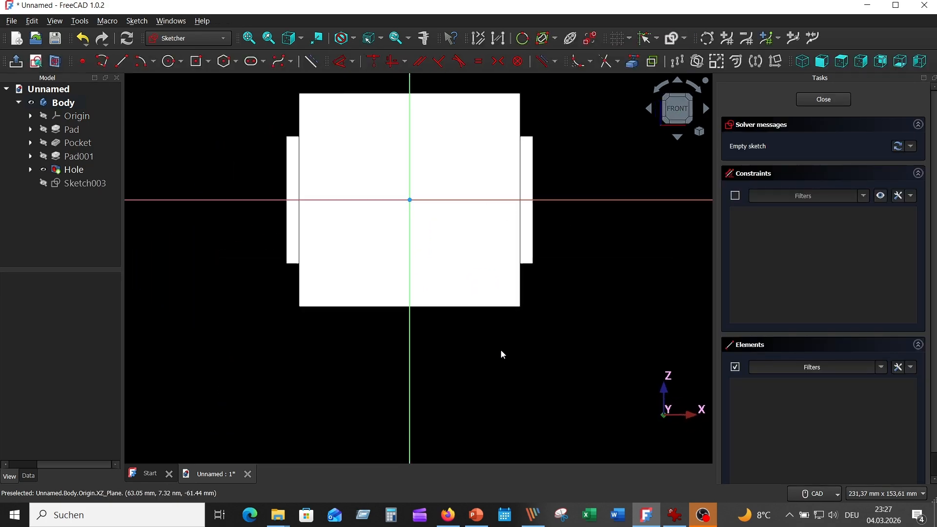
Step: Draw two concentric circles centred on the origin with radii of 16 mm and 34 mm
click(170, 62)
click(411, 233)
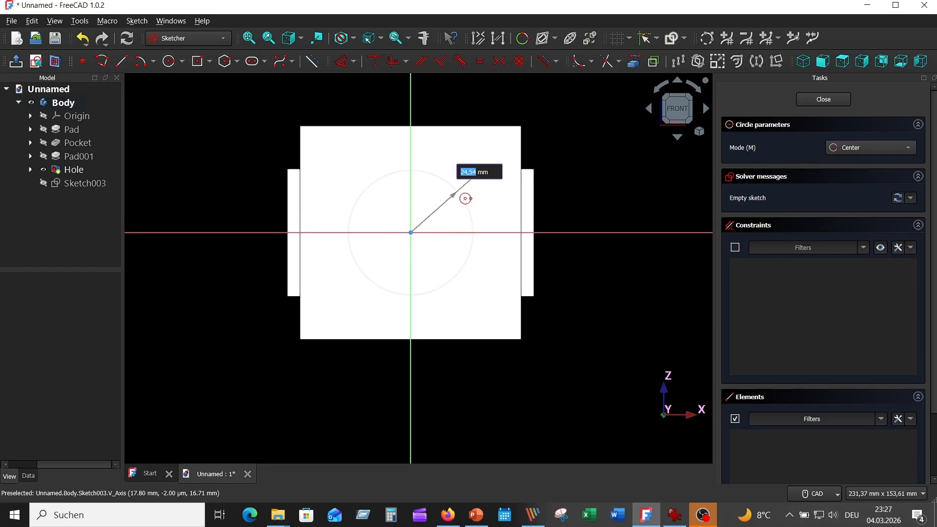
text(16)
key(Return)
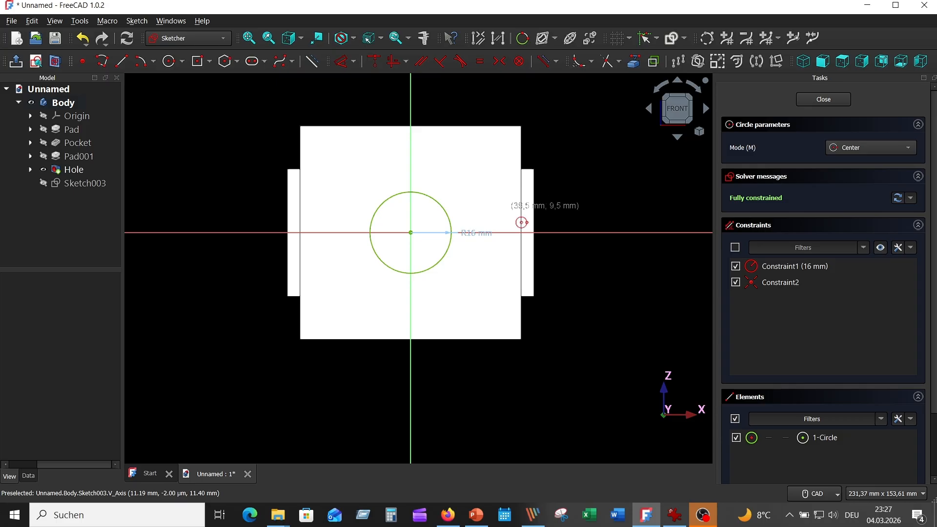
click(410, 232)
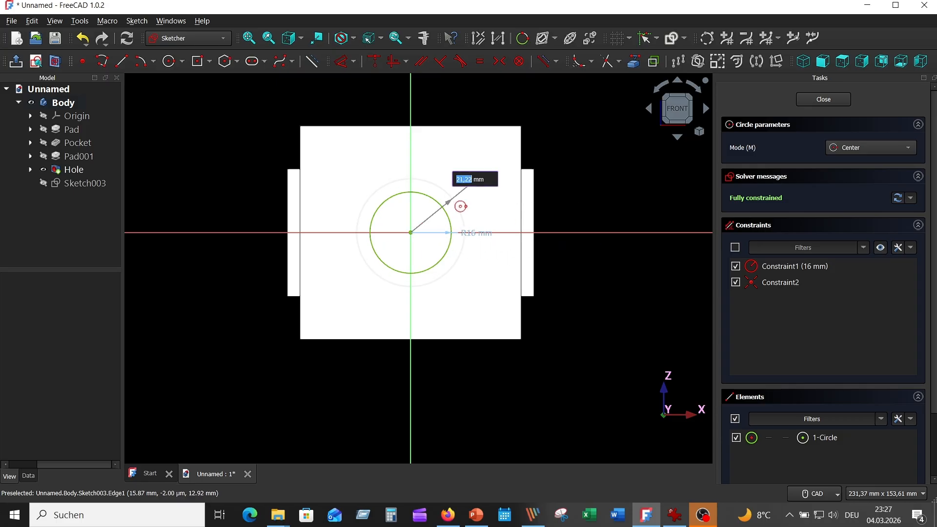
text(34)
key(Return)
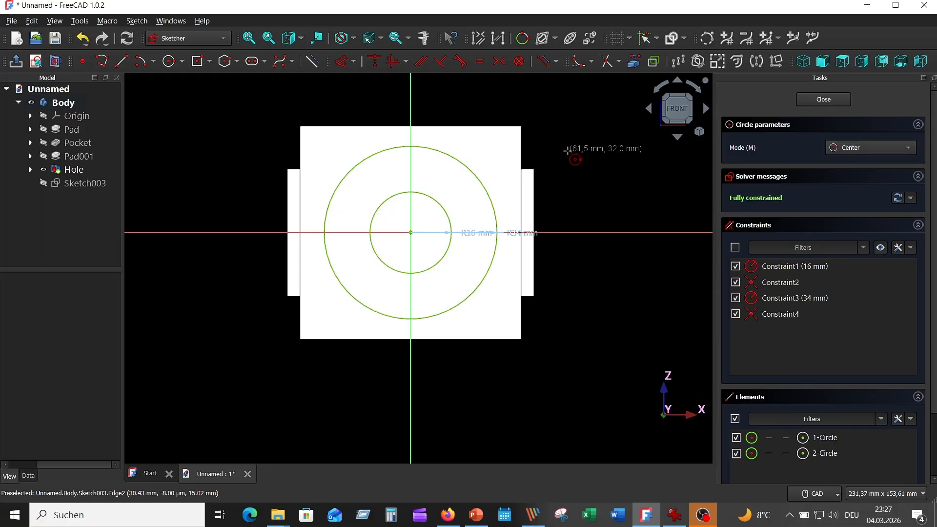
Step: Project the block's top edge into the sketch as external geometry
key(Escape)
click(631, 61)
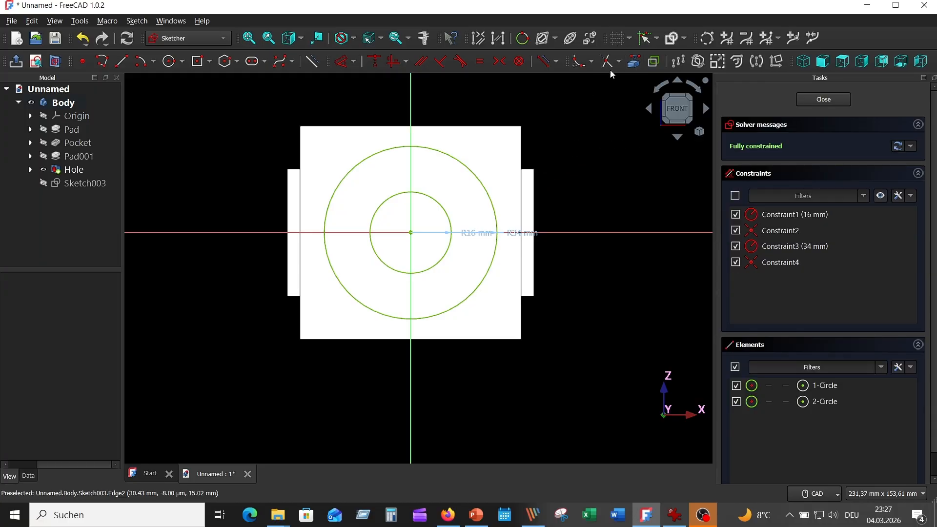
click(508, 125)
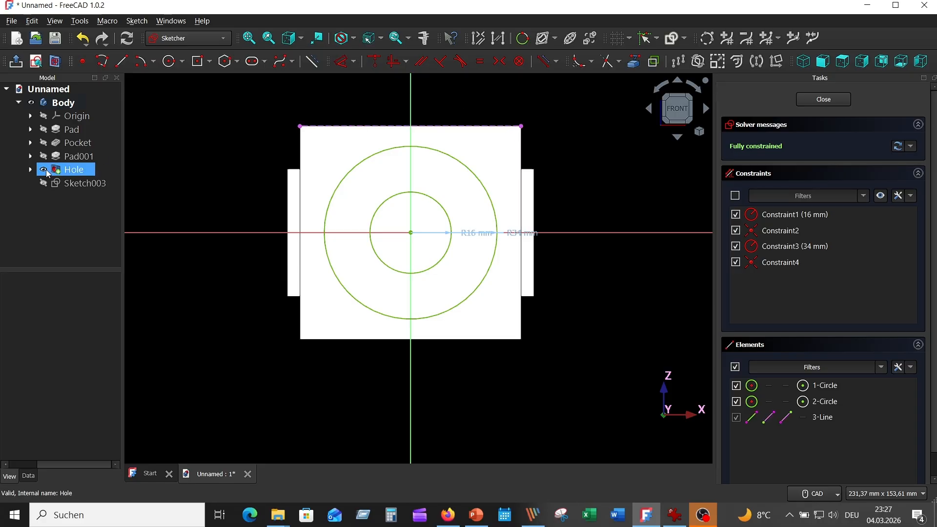
Step: Hide the Hole solid and move the 16 mm and 34 mm radius dimensions clear of the circles
click(44, 169)
drag(522, 232, 527, 183)
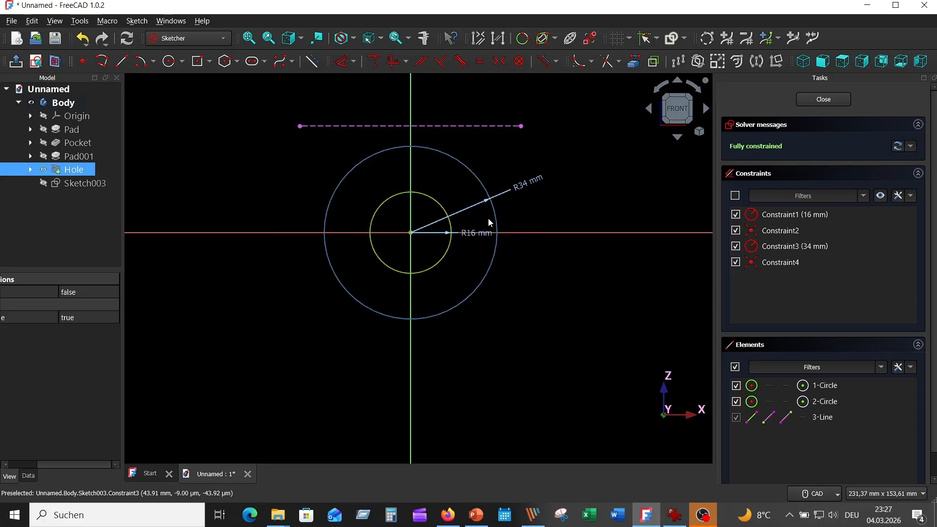
drag(473, 232, 513, 170)
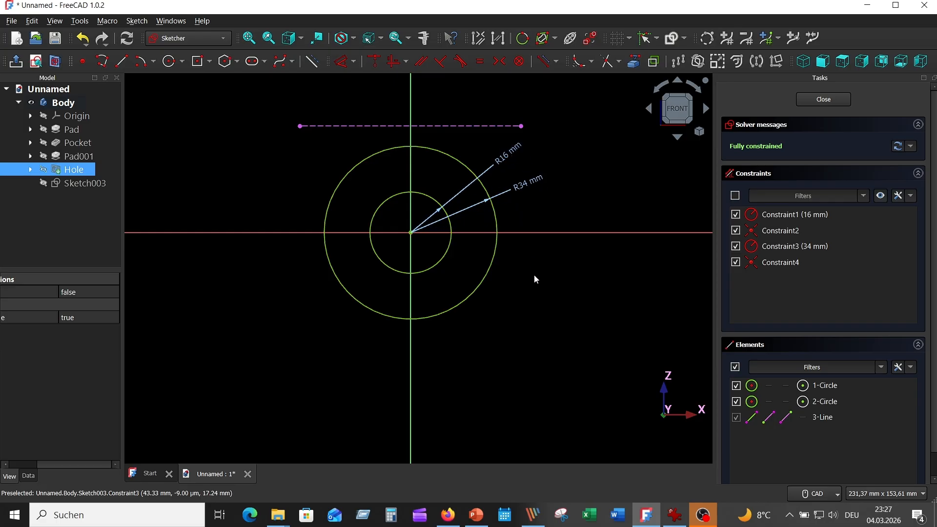
Step: Draw a centre-based rectangle about 42 mm wide on the vertical axis, spanning from inside the inner circle to just below the projected edge
click(209, 62)
click(217, 94)
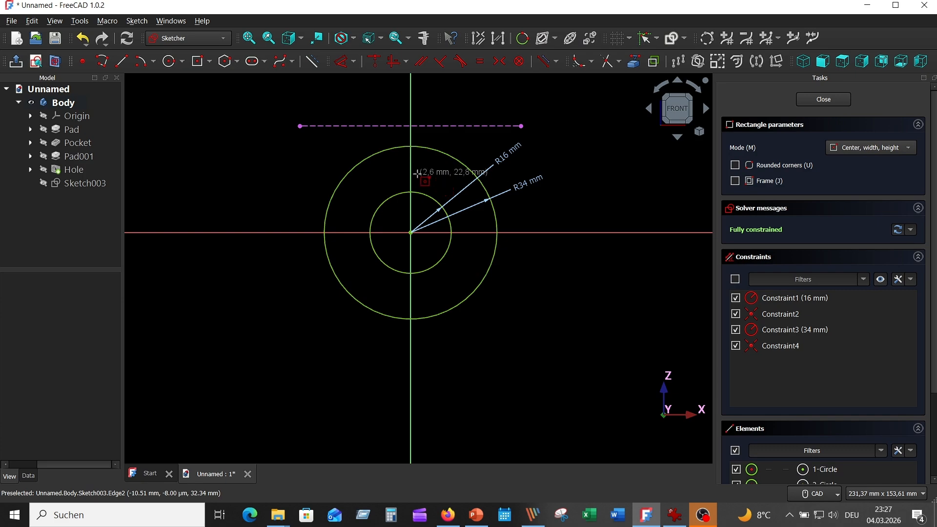
click(410, 233)
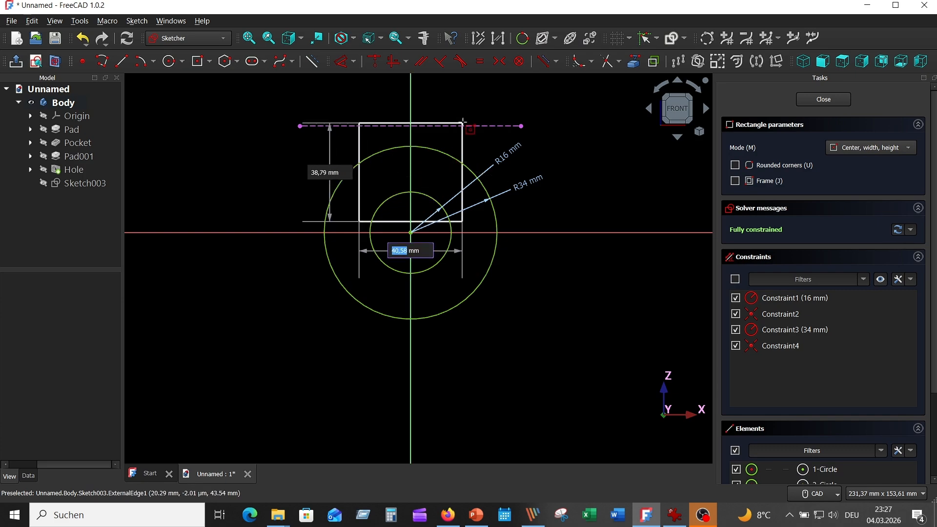
click(462, 118)
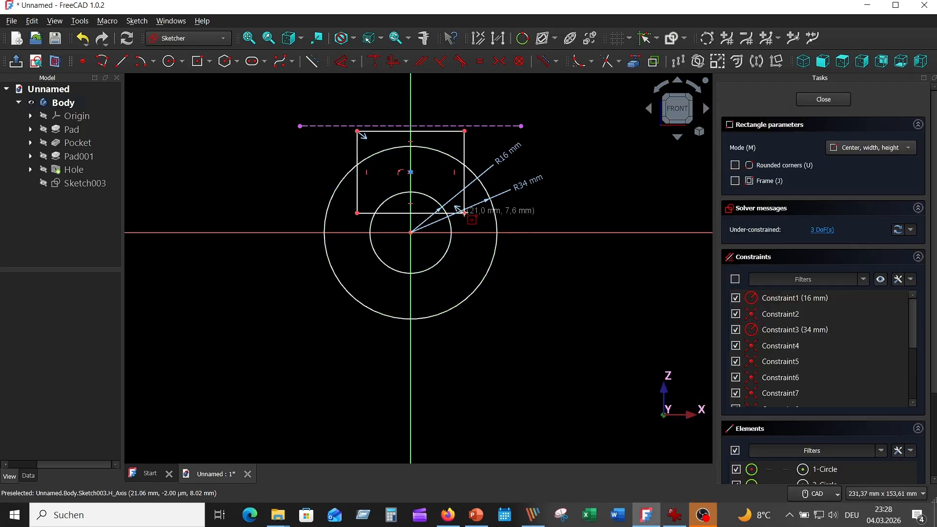
right_click(563, 153)
Step: Constrain the rectangle's top edge to a length of 35 mm
click(437, 131)
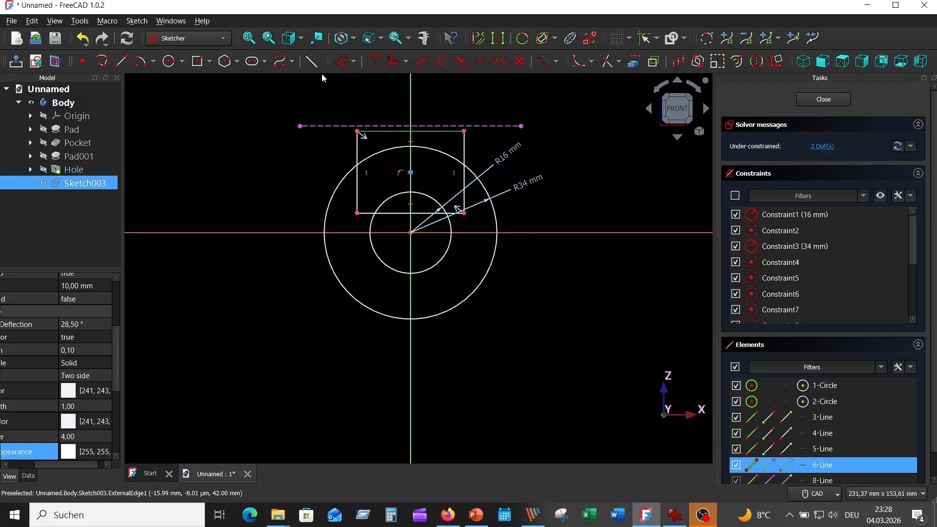
click(342, 61)
click(385, 92)
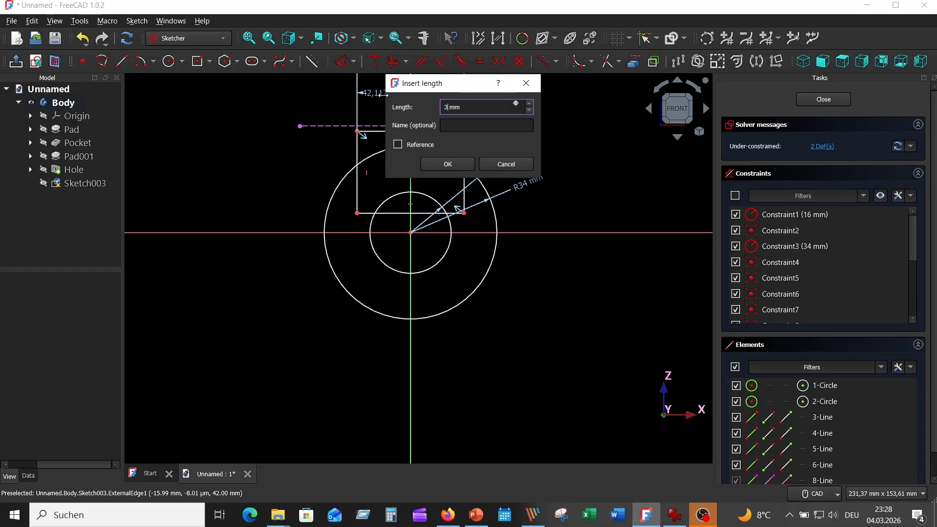
key(Return)
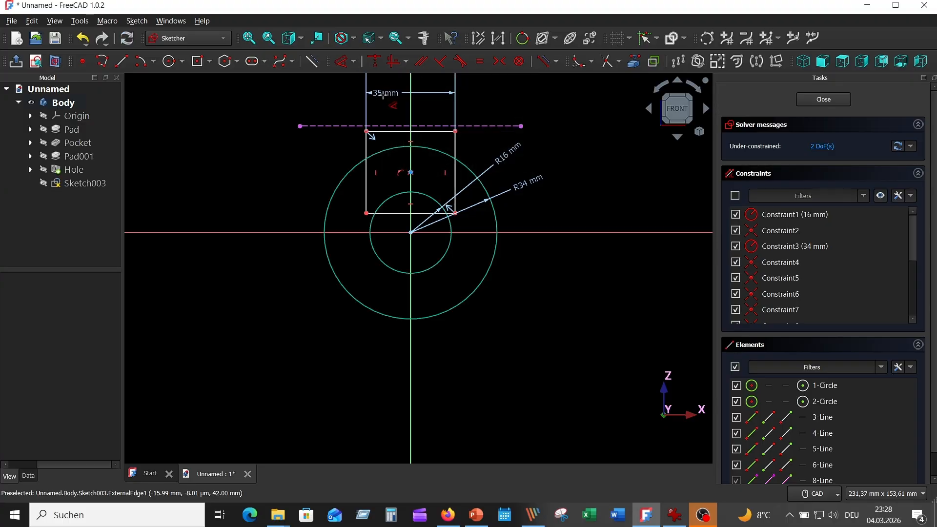
right_click(582, 167)
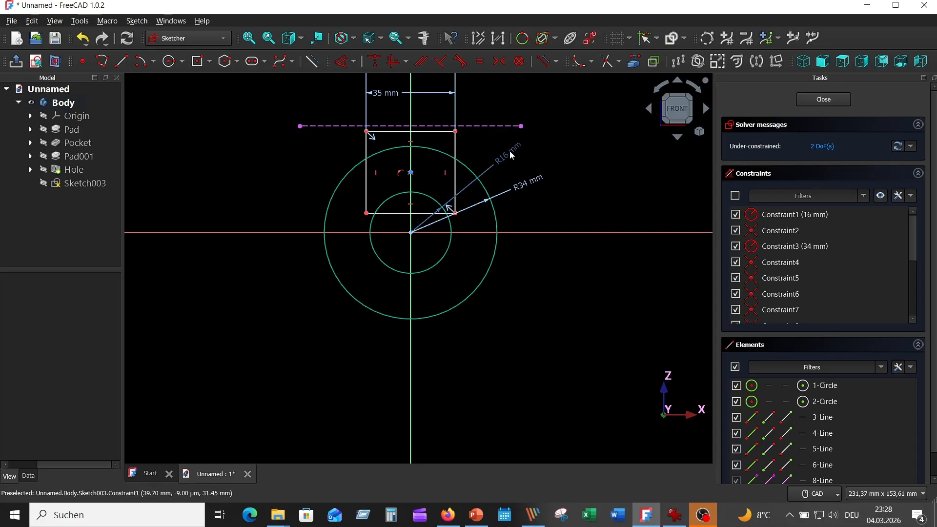
Step: Constrain the rectangle's upper right corner onto the projected block edge
click(457, 132)
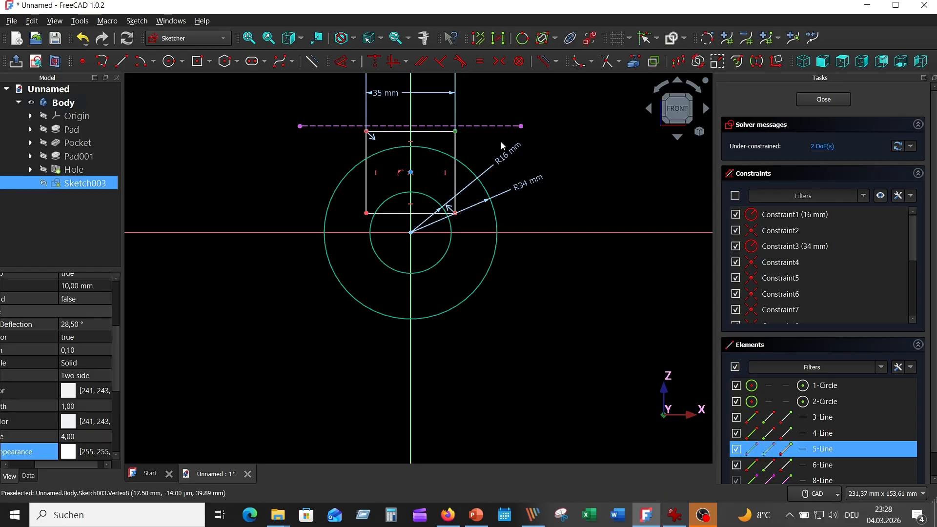
click(492, 127)
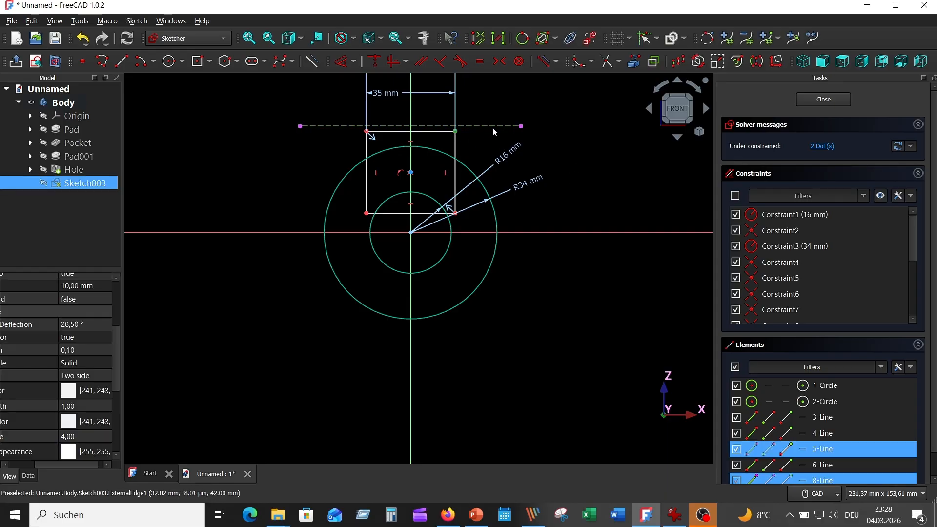
click(374, 61)
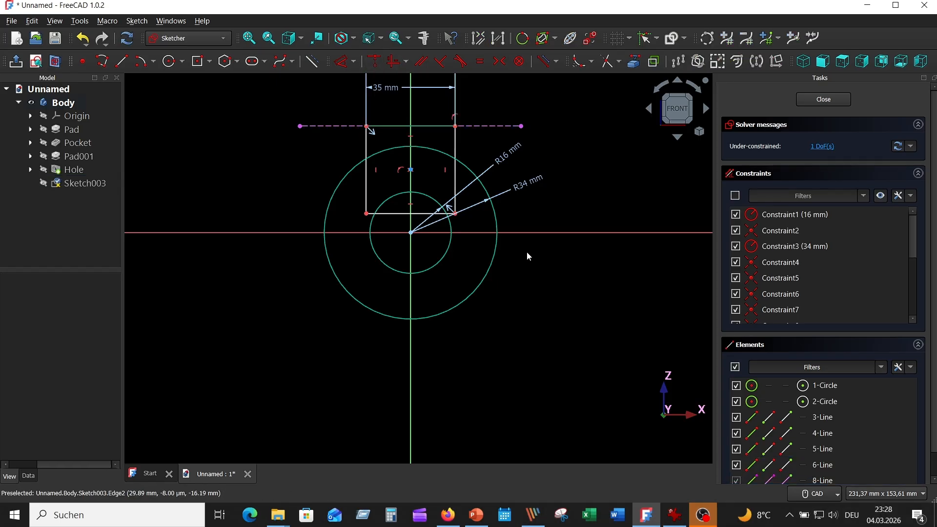
Step: Trim away the rectangle's bottom edge and the parts of its two sides inside the 34 mm radius circle
click(609, 65)
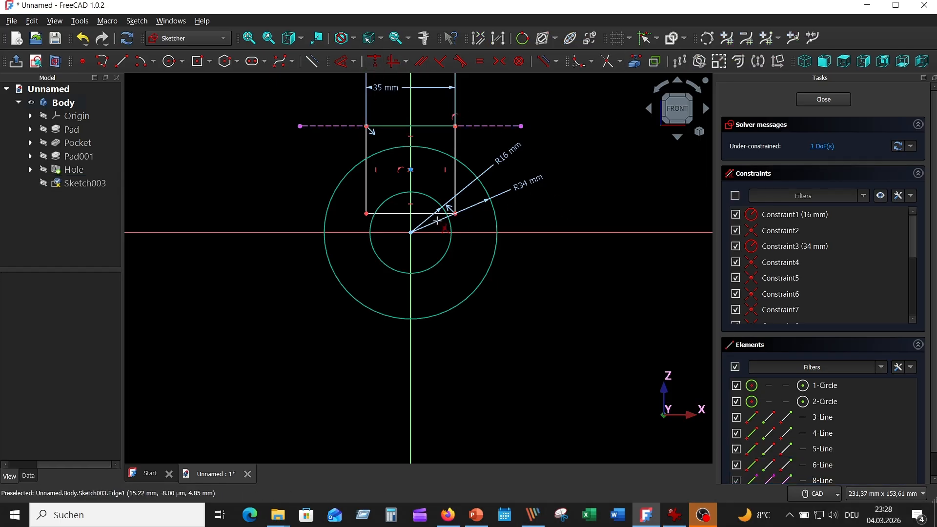
click(420, 213)
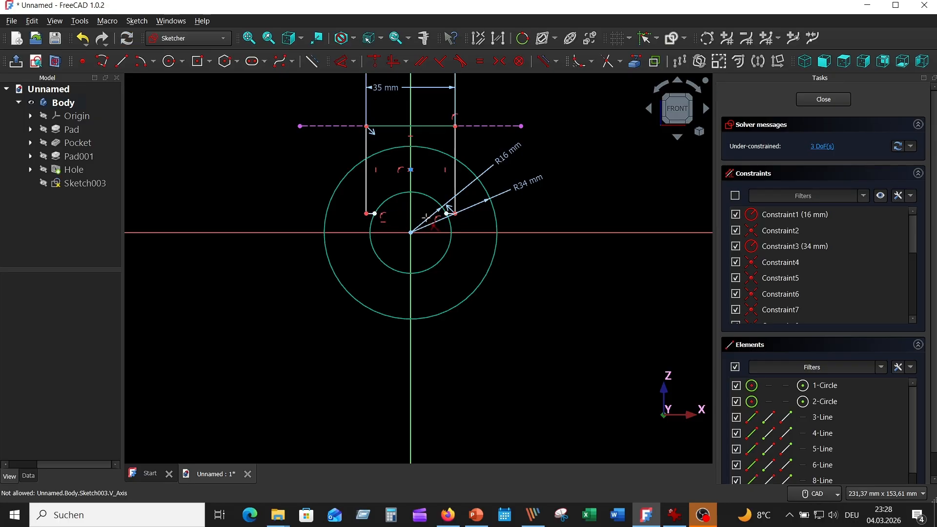
scroll(426, 218, up, 8)
click(452, 213)
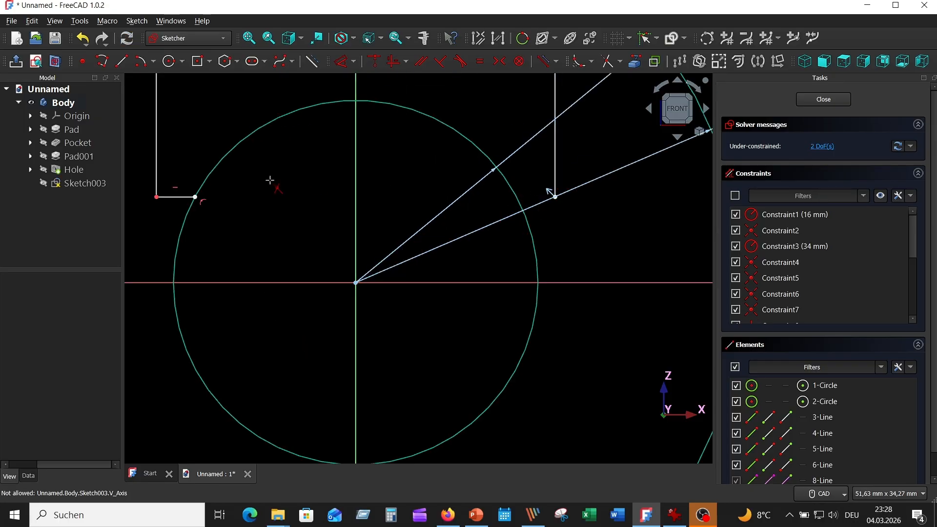
click(180, 197)
click(157, 166)
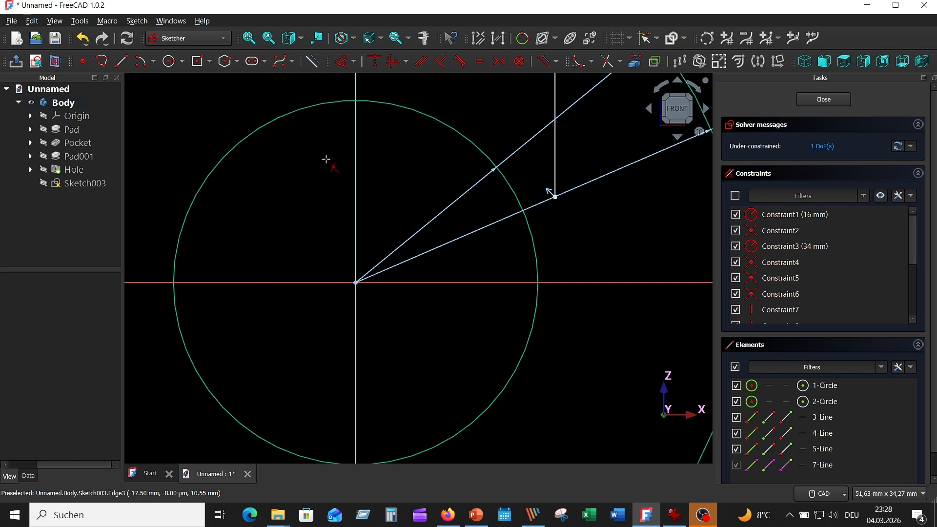
click(555, 161)
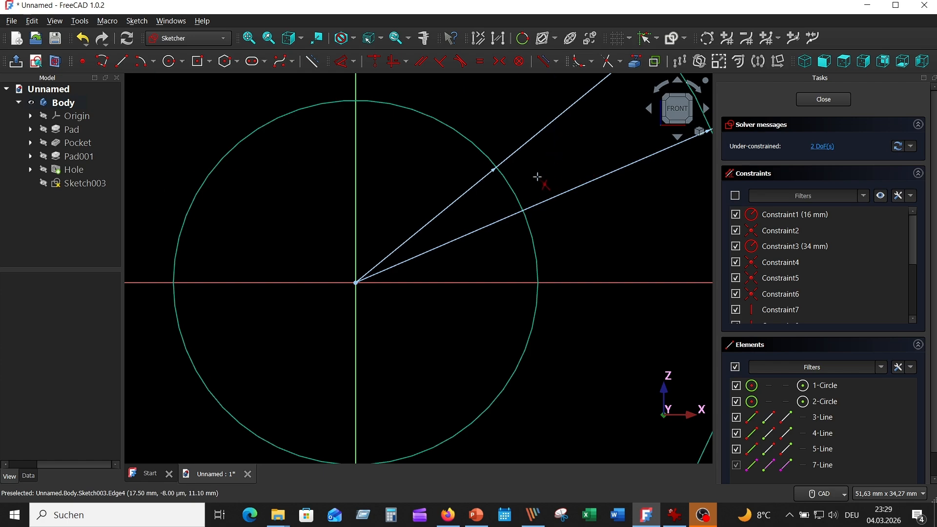
Step: Trim the outer circle's arc between the two vertical sides and delete the rectangle's leftover centre point
middle_drag(507, 150, 507, 241)
scroll(508, 242, down, 4)
scroll(465, 224, up, 5)
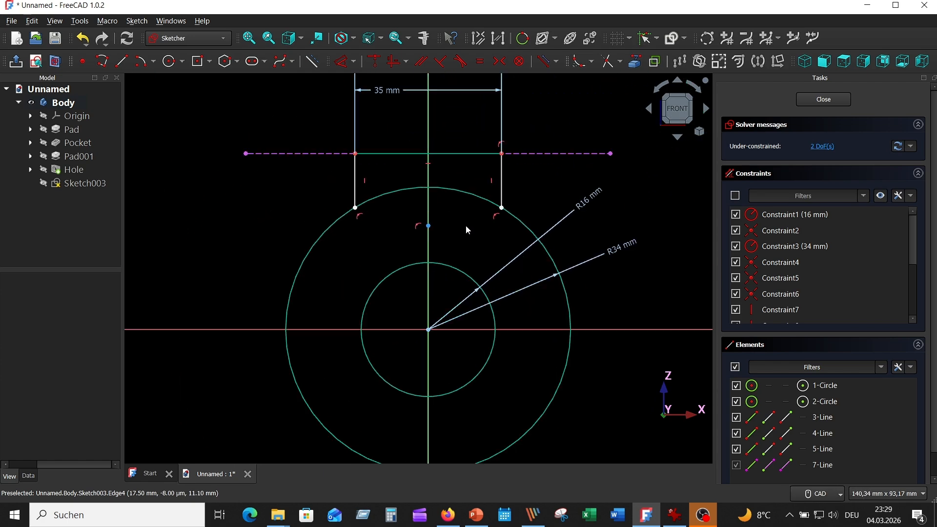
click(464, 171)
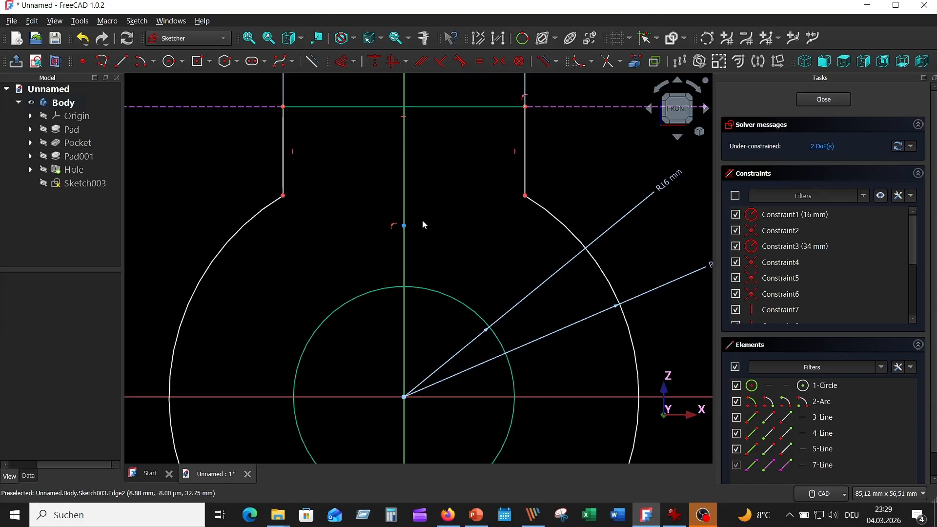
click(405, 225)
key(Delete)
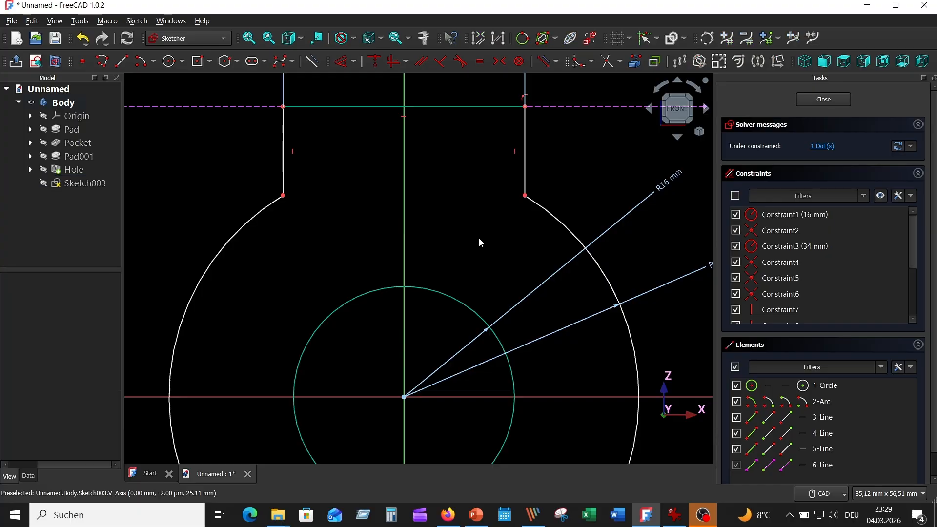
Step: Add a length constraint to the hub neck's left vertical side, accepting the proposed value
scroll(479, 238, down, 2)
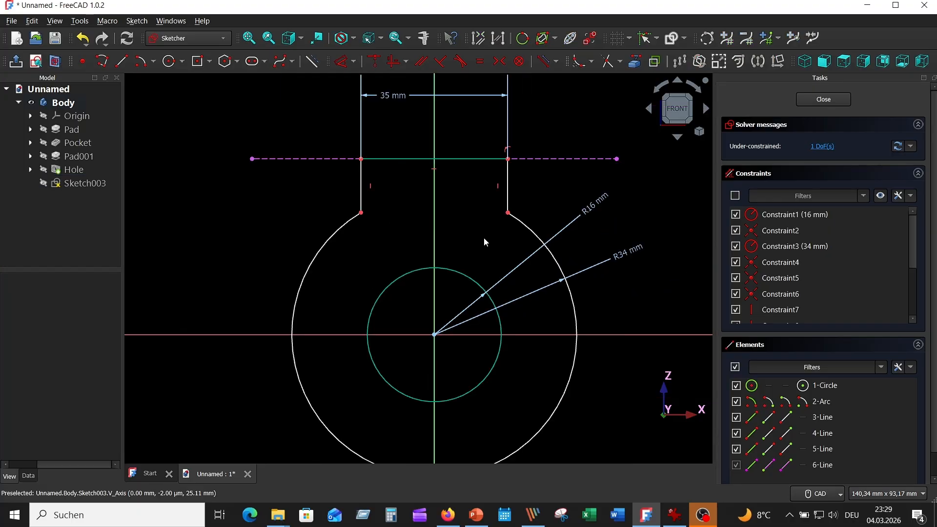
click(341, 63)
click(361, 198)
click(376, 225)
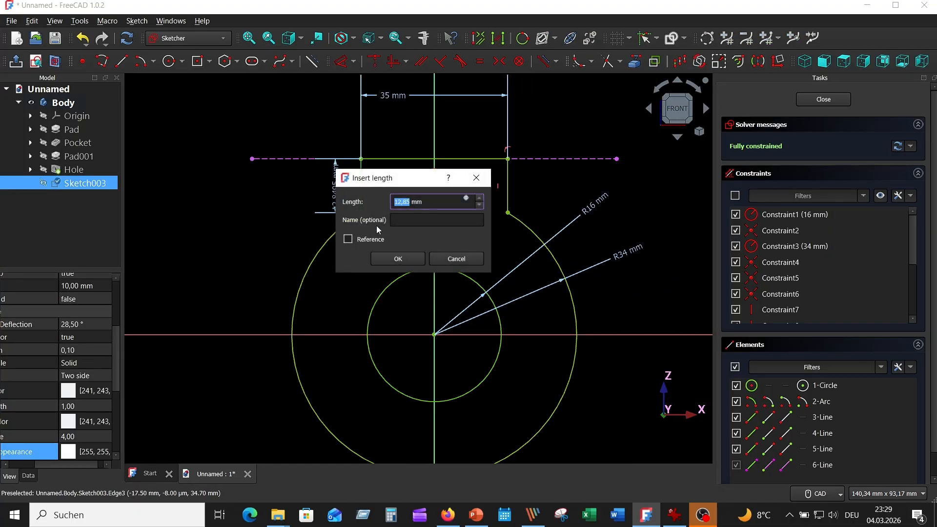
click(386, 257)
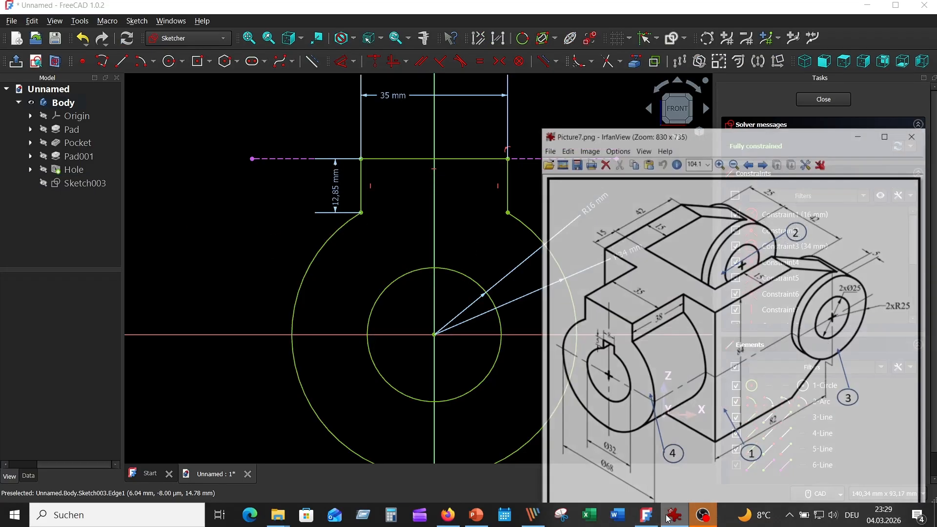
Step: Check the keyway in the drawing and draw a centred rectangle 8 mm wide and about 15 mm high across the top of the inner circle
click(674, 515)
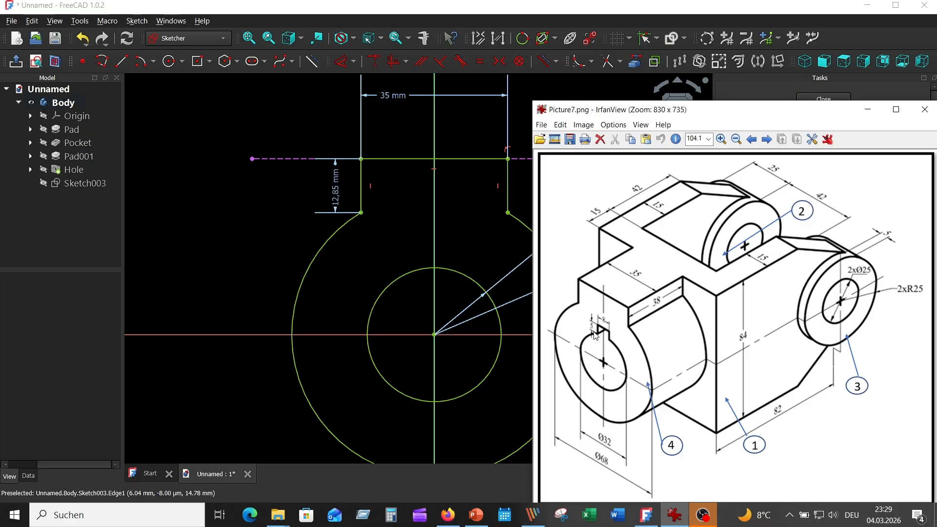
click(229, 252)
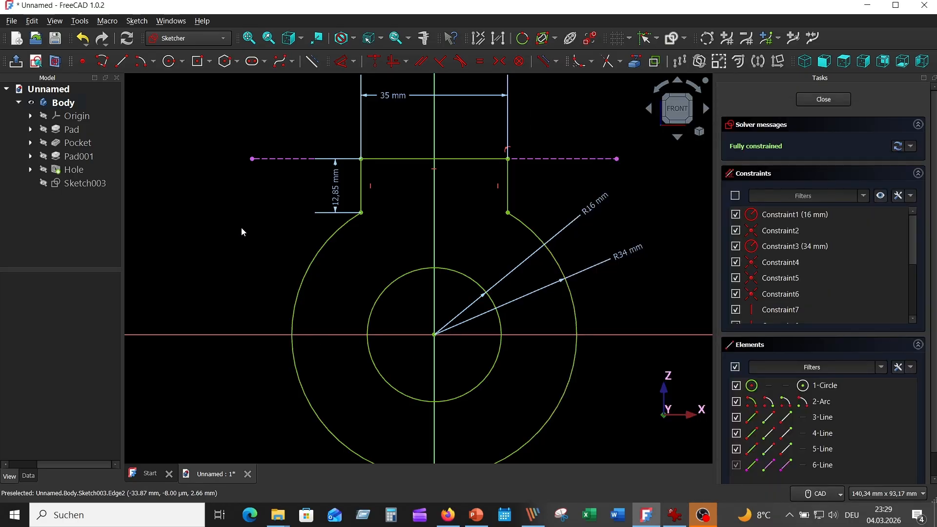
click(200, 62)
click(434, 276)
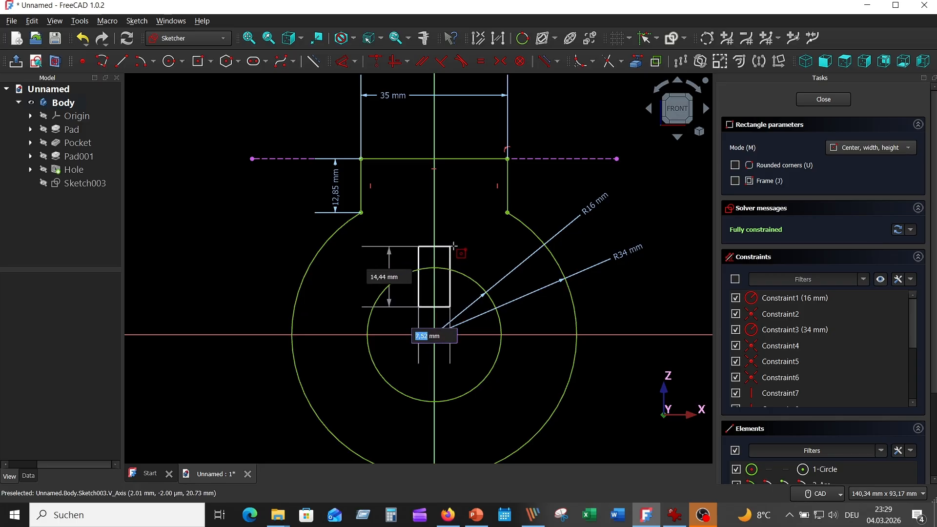
text(8)
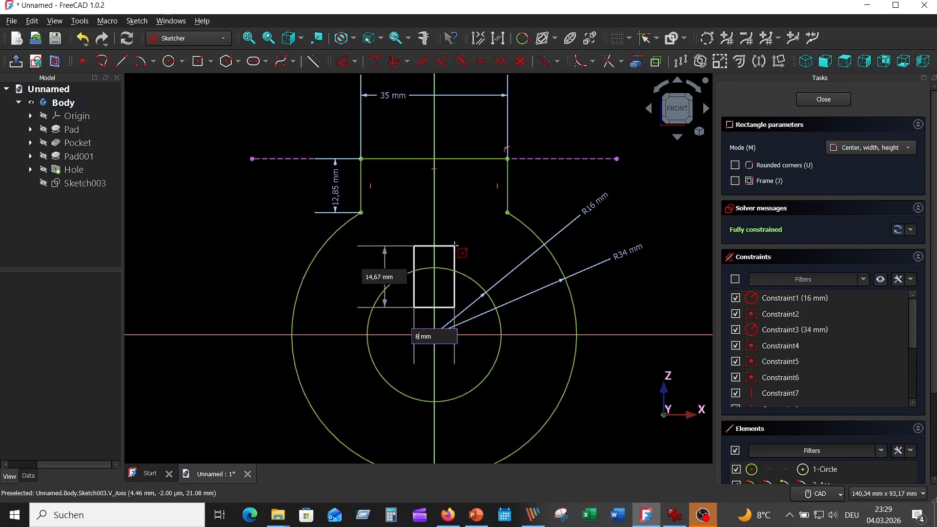
key(Tab)
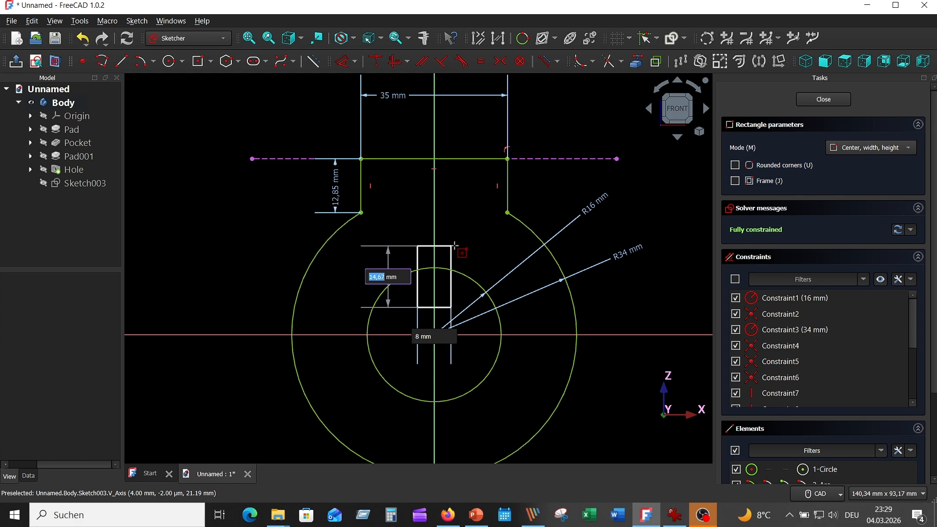
click(455, 249)
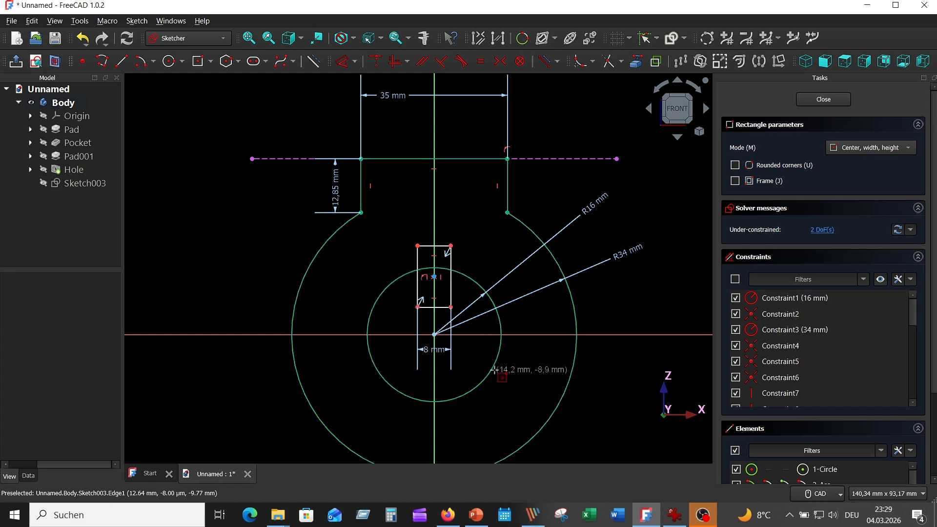
mouse_move(435, 349)
mouse_down()
mouse_move(443, 271)
mouse_move(463, 215)
mouse_move(465, 330)
mouse_move(384, 318)
mouse_up()
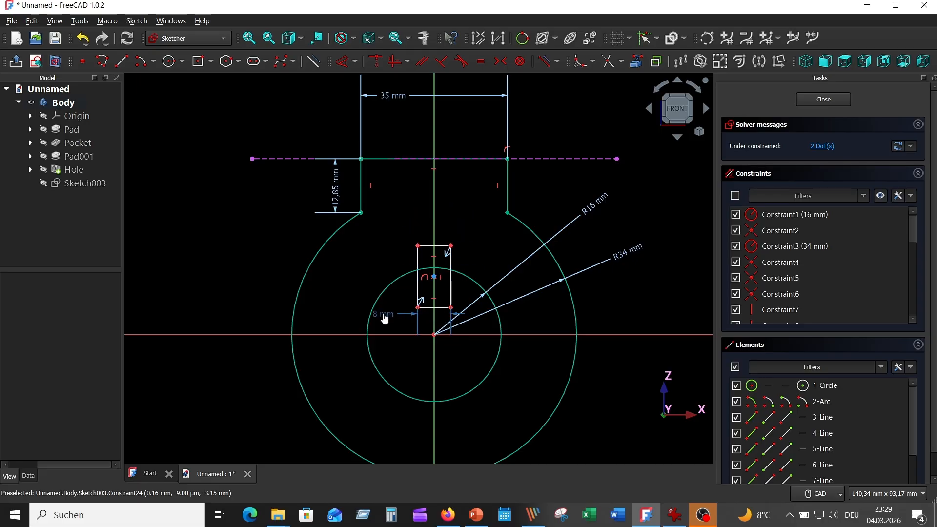
Step: Trim away the keyway rectangle's bottom edge, its two side portions inside the inner circle, and the circle's arc between the sides
scroll(433, 313, up, 5)
scroll(424, 226, down, 3)
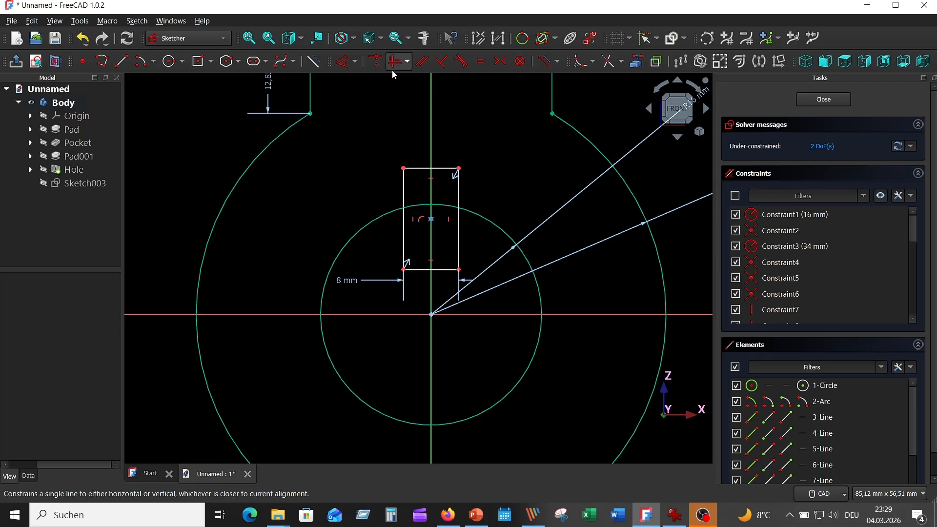
click(611, 65)
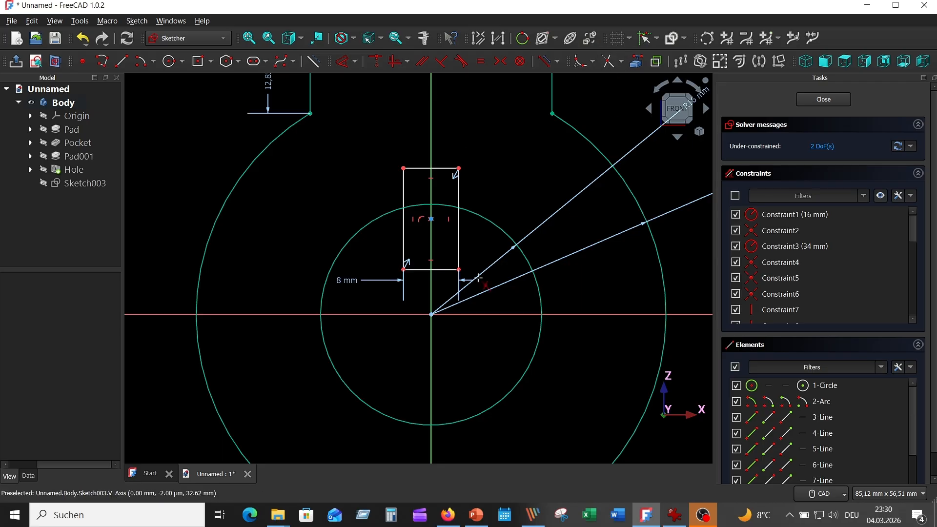
click(446, 269)
click(459, 248)
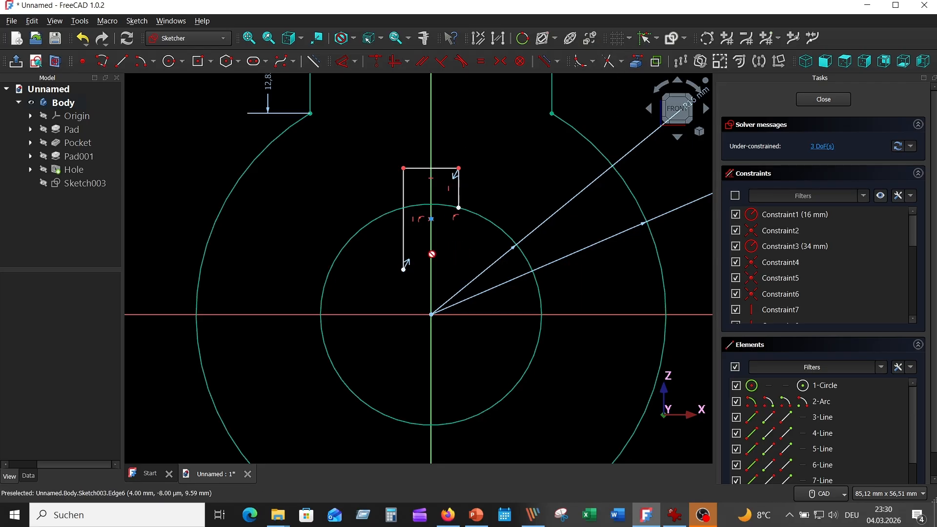
click(404, 251)
click(424, 204)
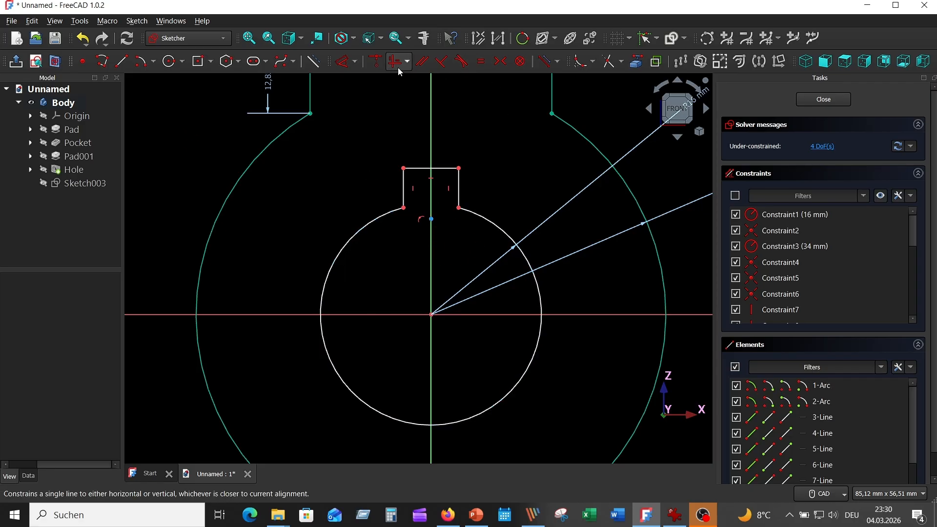
Step: Constrain the width of the keyway's top edge to 8 mm
click(350, 63)
click(439, 168)
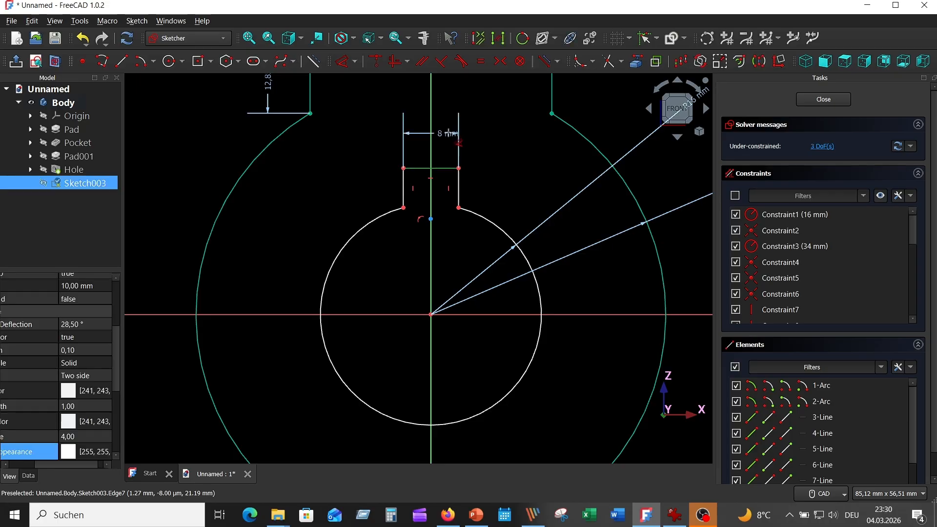
click(474, 157)
click(518, 204)
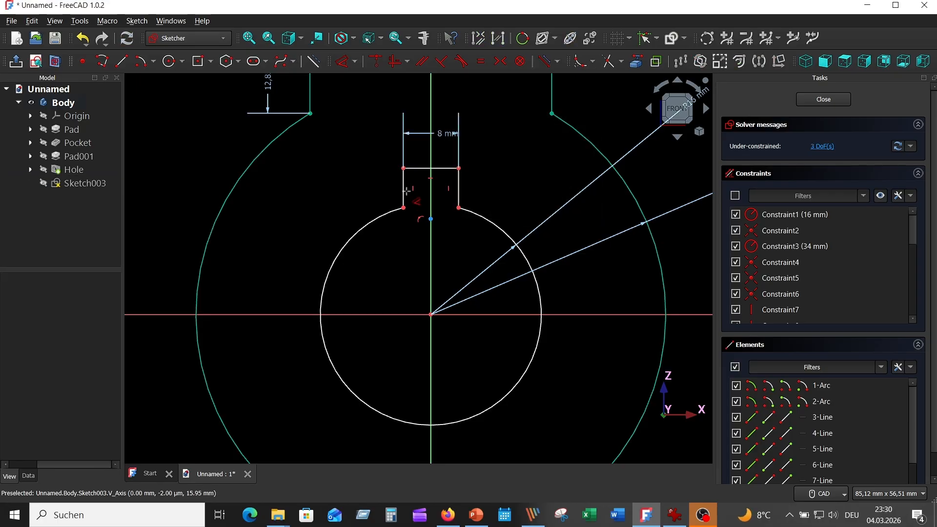
right_click(184, 138)
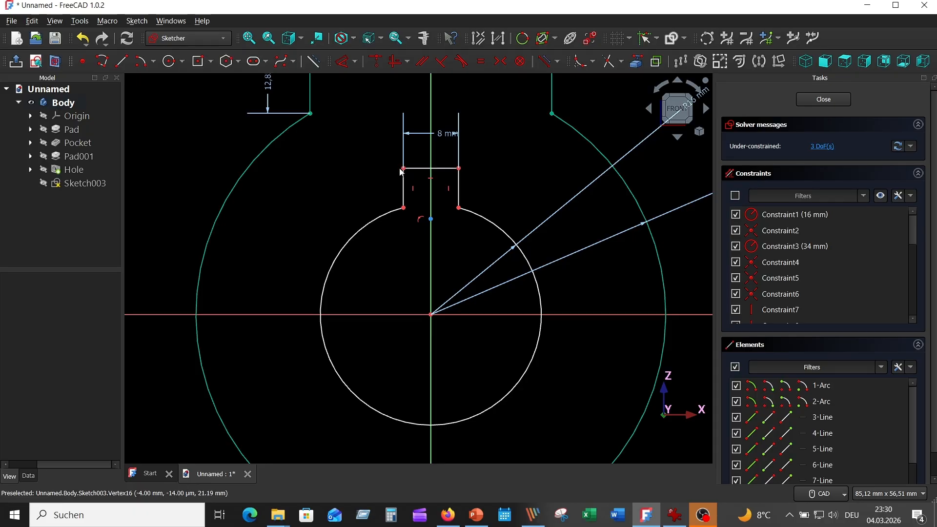
Step: Make the keyway's two upper corner points symmetric about the sketch's vertical axis
click(402, 169)
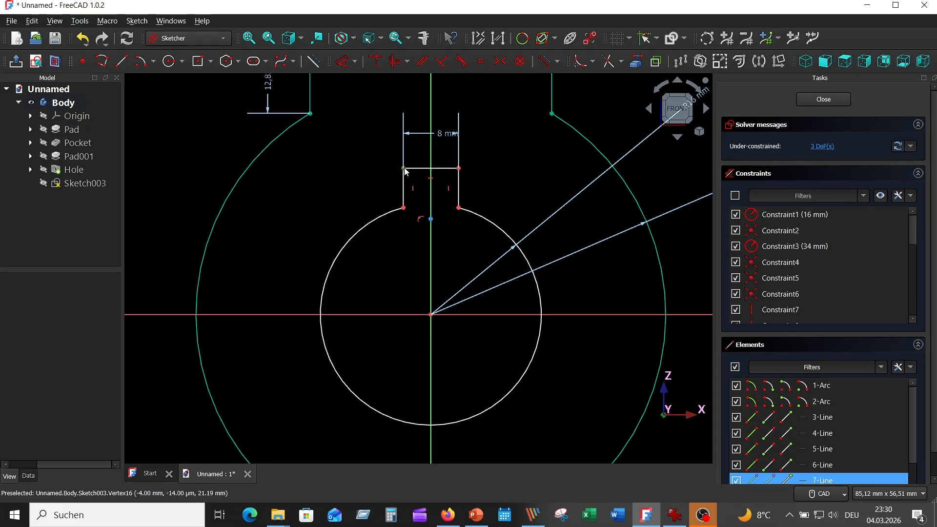
click(459, 168)
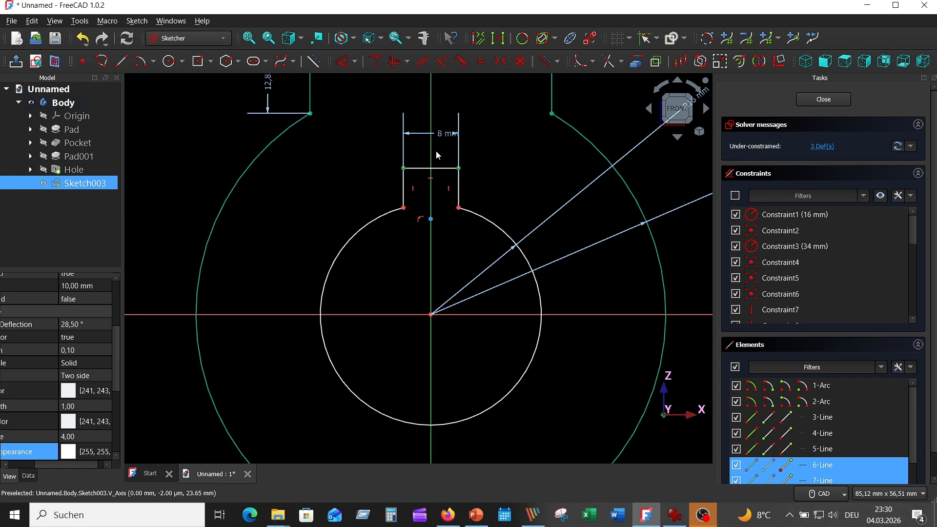
click(500, 64)
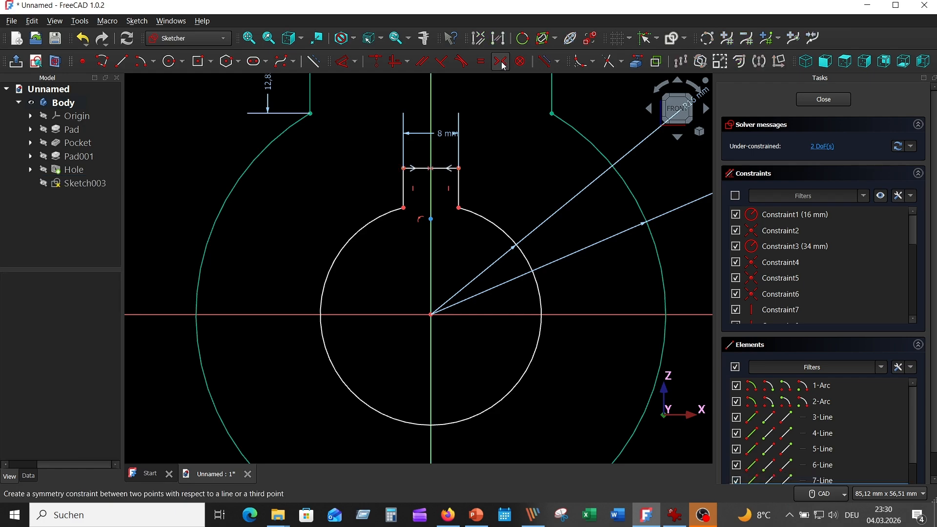
Step: Constrain the length of the keyway's left vertical side to 5 mm
click(404, 189)
click(345, 62)
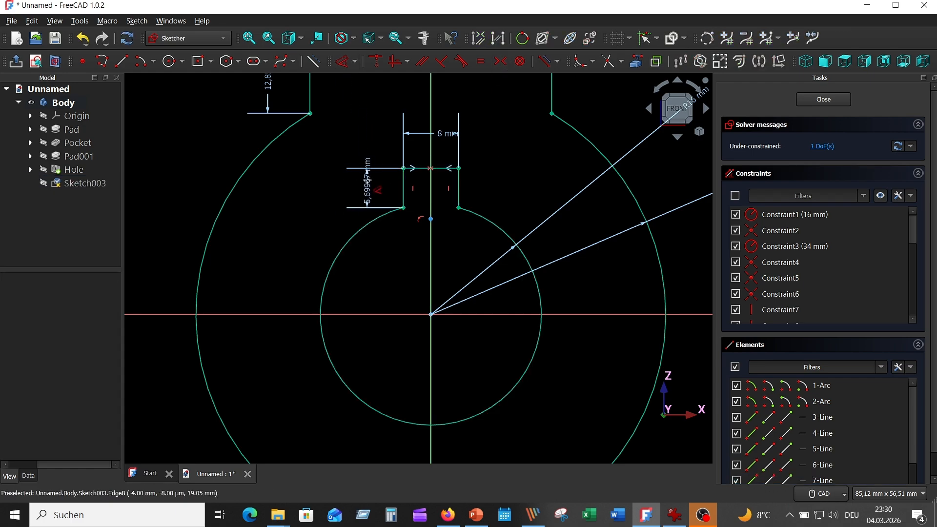
double_click(366, 139)
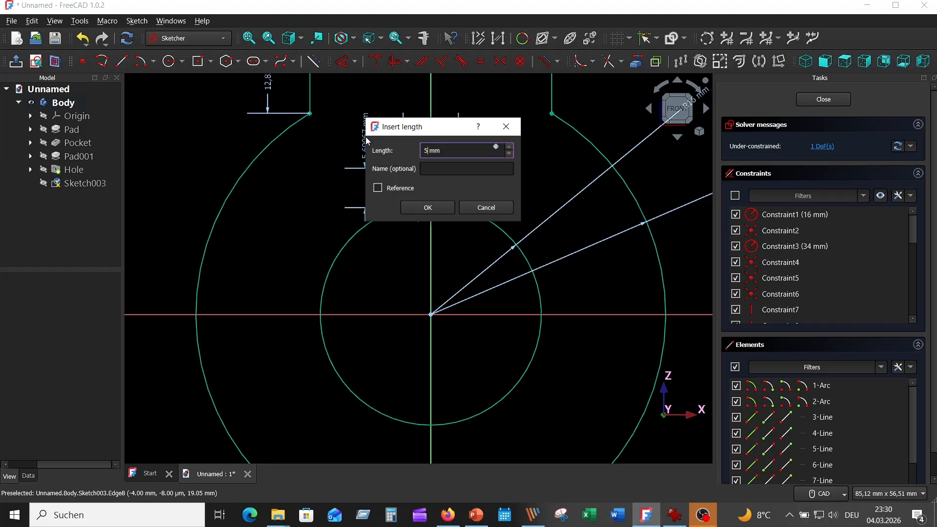
key(Return)
Step: Delete the keyway rectangle's leftover centre point and close the hub sketch
scroll(415, 241, down, 3)
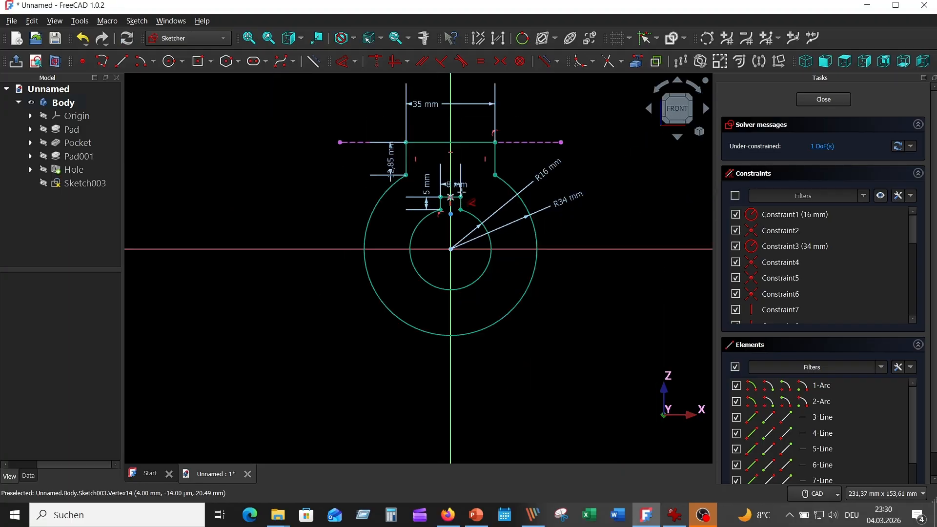
scroll(543, 179, up, 3)
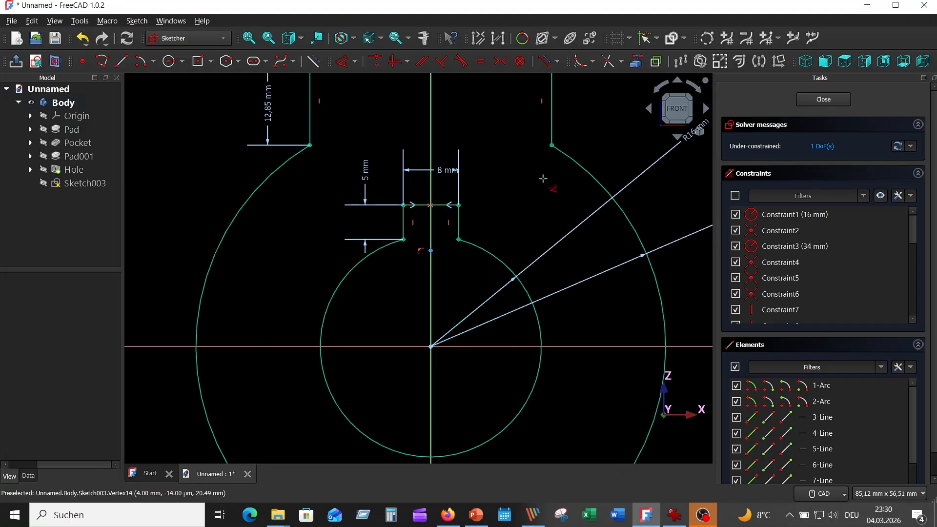
click(430, 250)
key(Delete)
scroll(506, 221, down, 2)
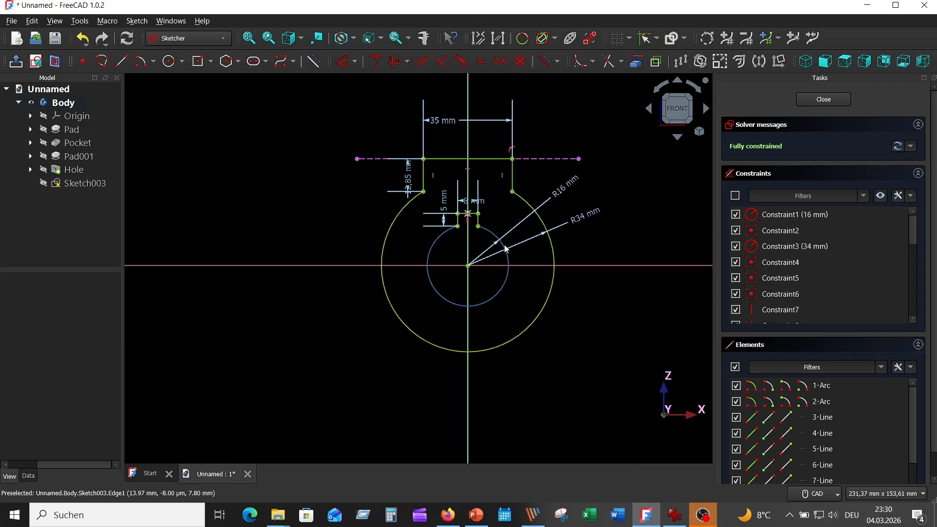
scroll(517, 230, up, 1)
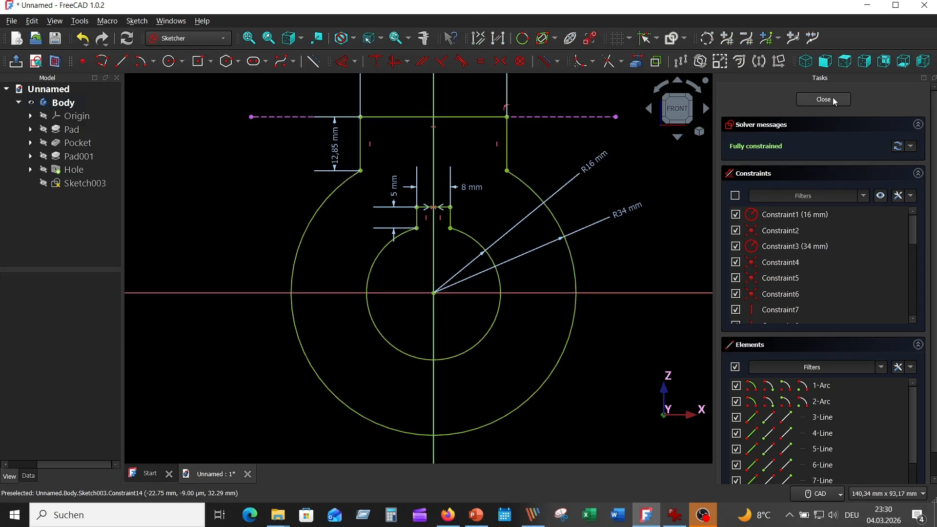
key(Escape)
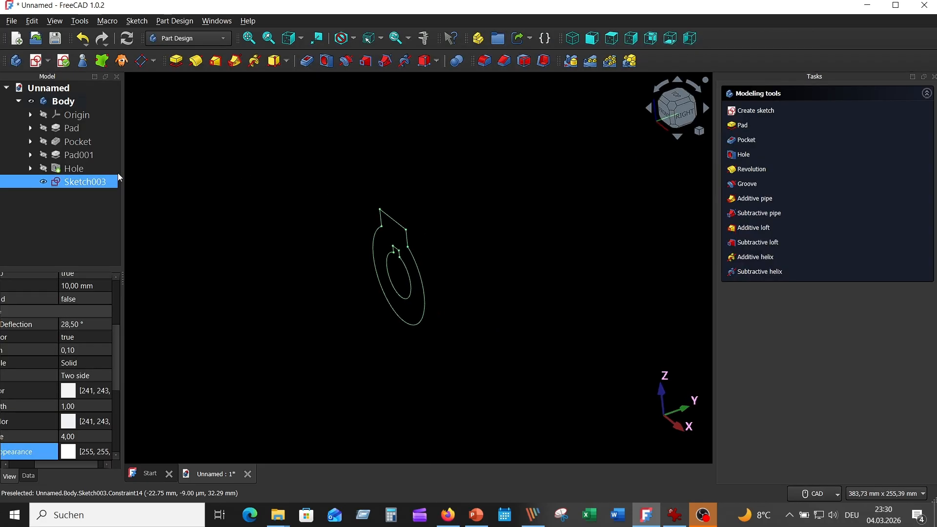
Step: Show the Hole feature's solid again and pad the keyed hub sketch by 38 mm, checking the length in the drawing
click(43, 169)
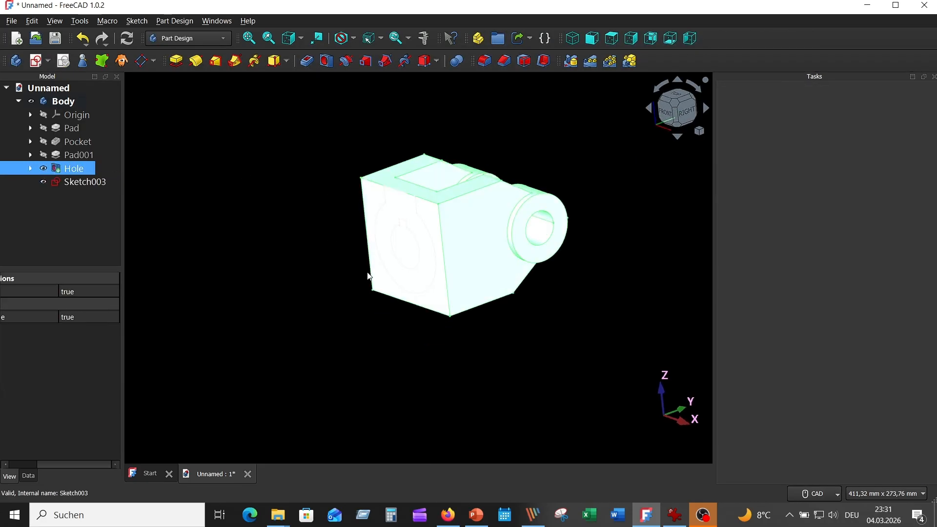
click(266, 231)
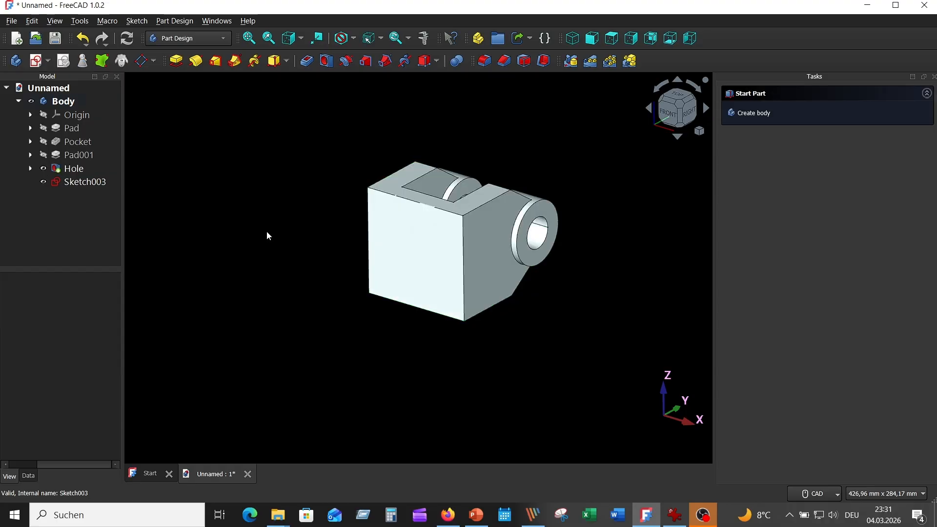
click(101, 180)
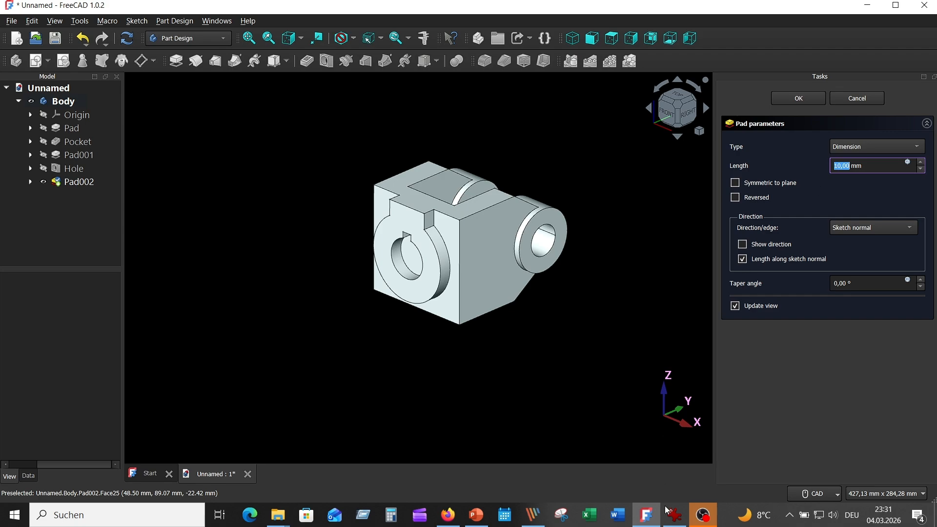
click(691, 469)
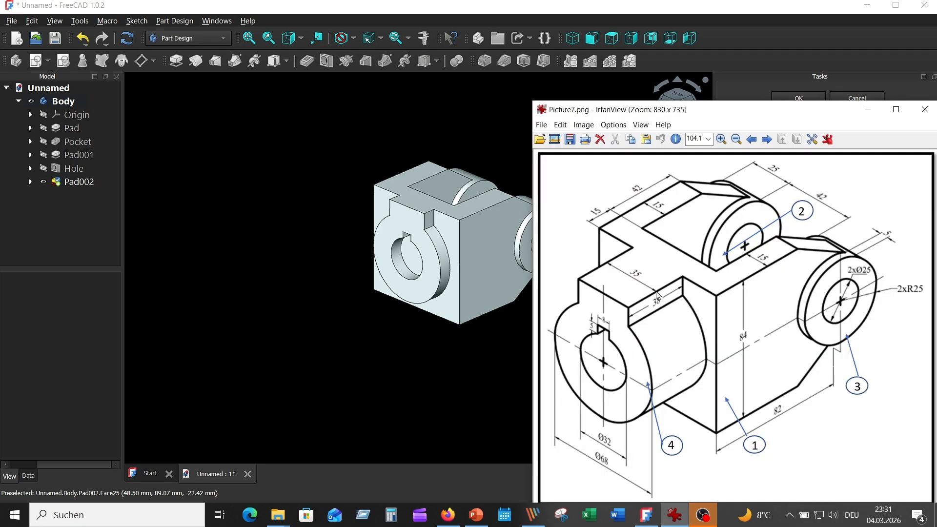
click(387, 331)
click(864, 168)
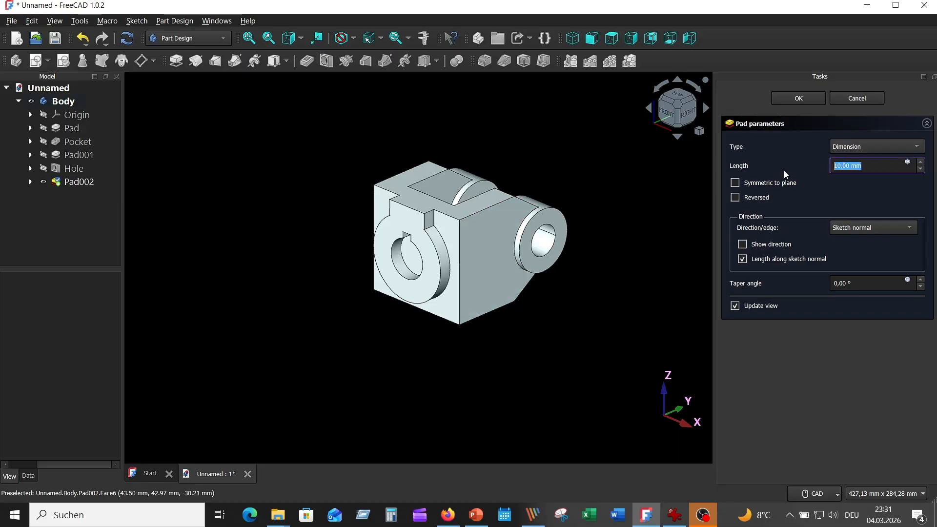
text(38)
click(831, 188)
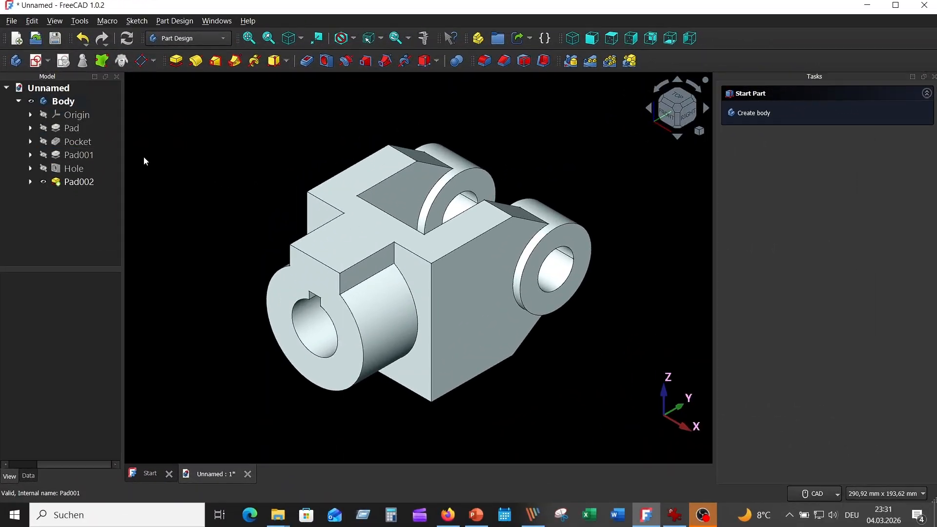
Step: Apply texture mapping to the finished part with the image Gold_polished_brushed.jpg and enable the Environment option
click(54, 21)
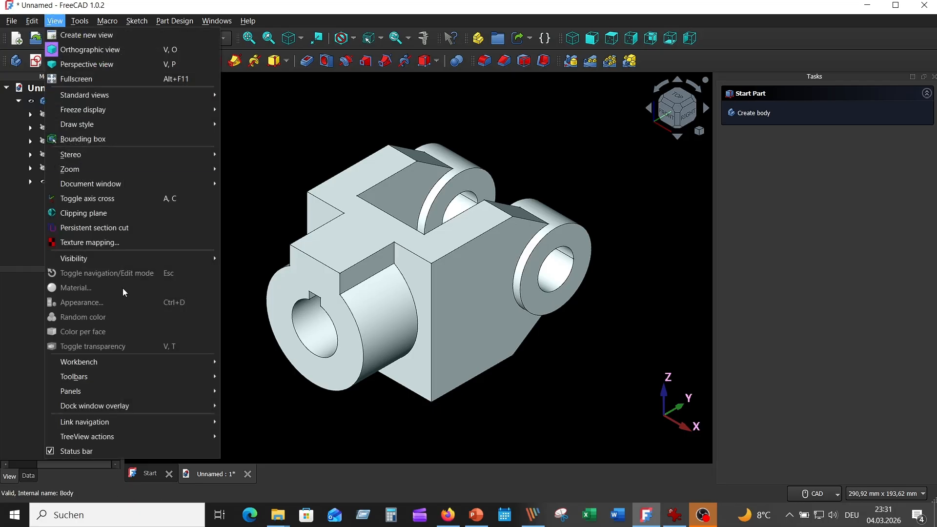
click(97, 242)
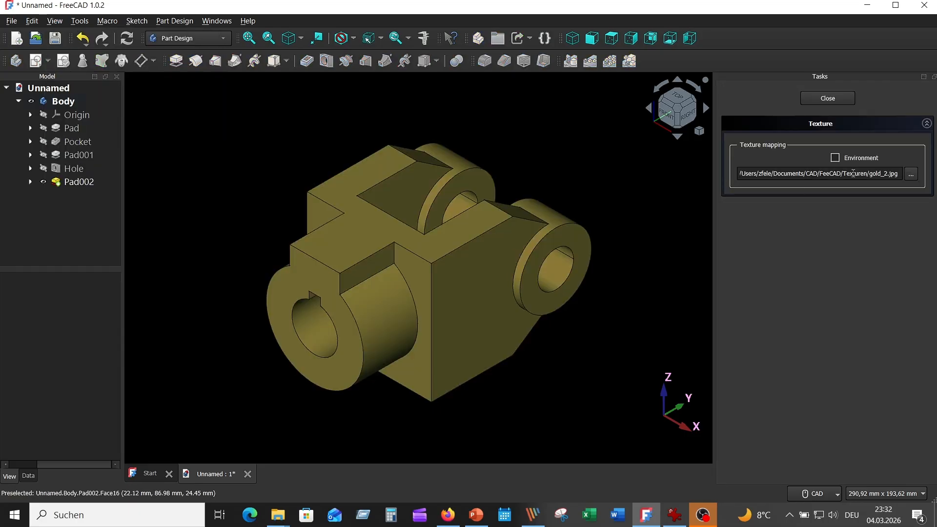
click(911, 174)
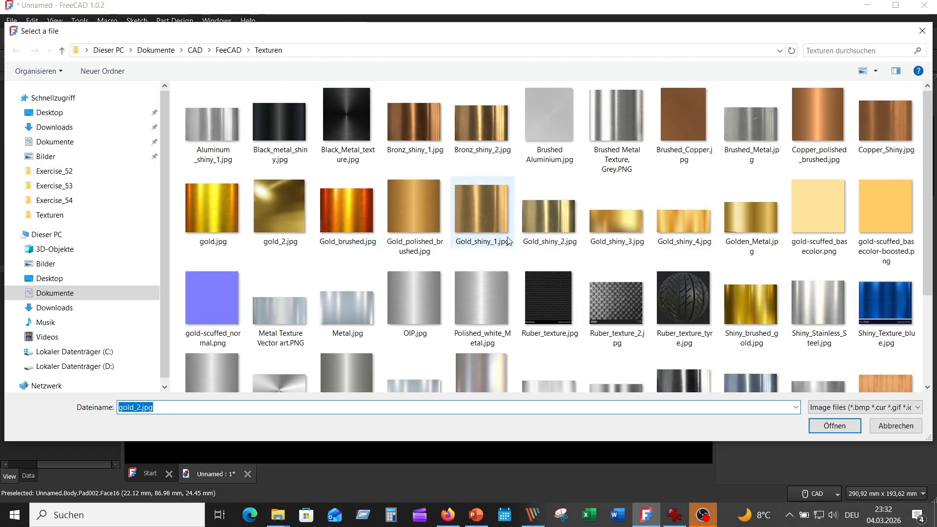
click(408, 199)
click(834, 426)
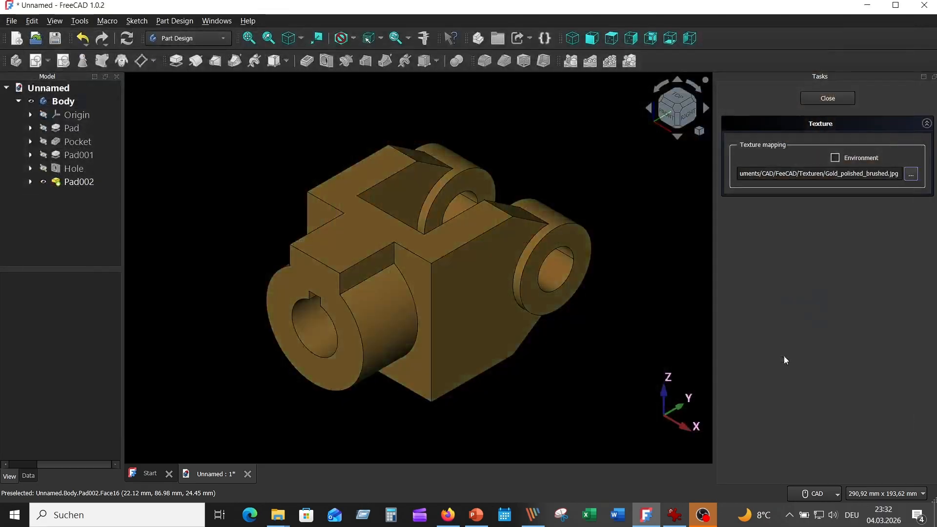
click(835, 159)
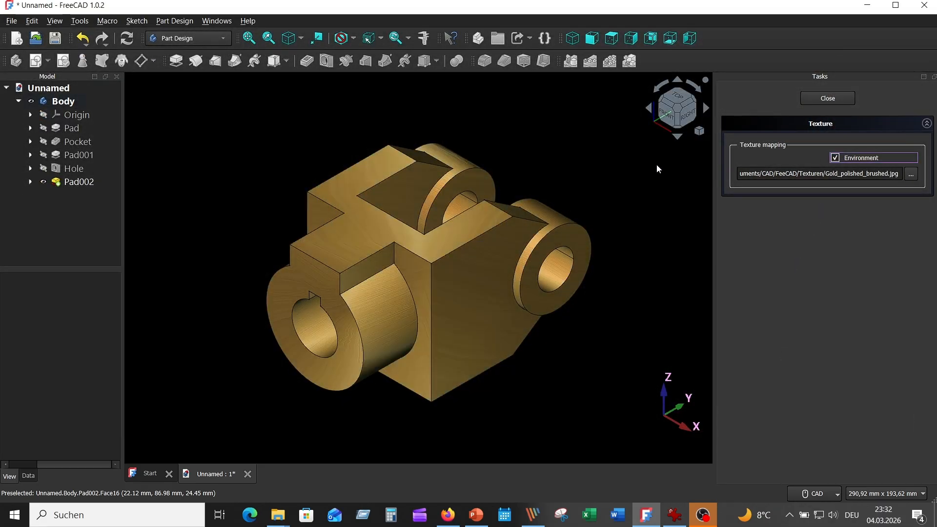